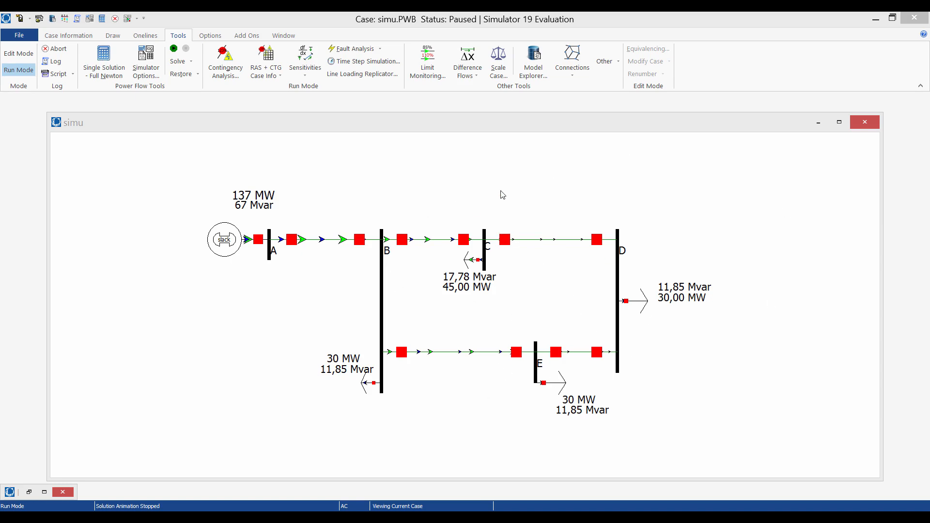
Open the simulator options and check the assumed MVA per unit base in the general power flow solution settings.
left_click(435, 183)
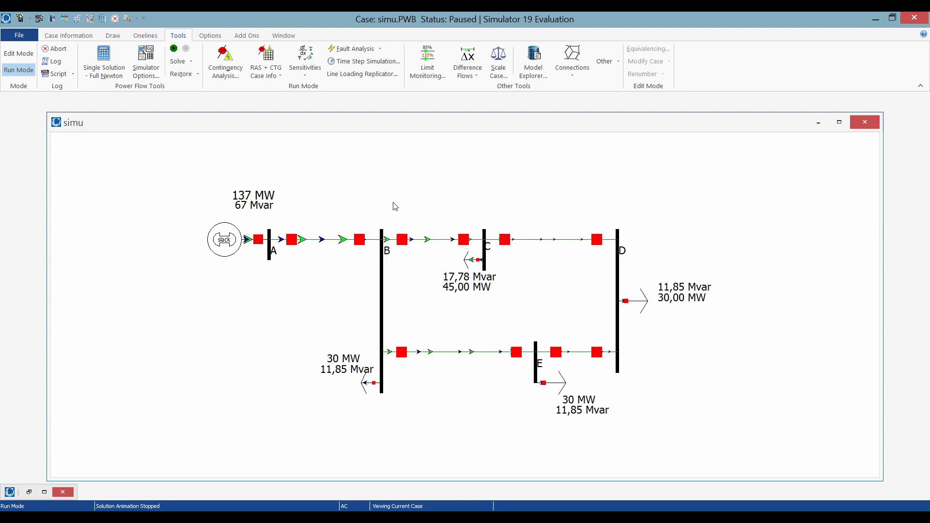
left_click(210, 35)
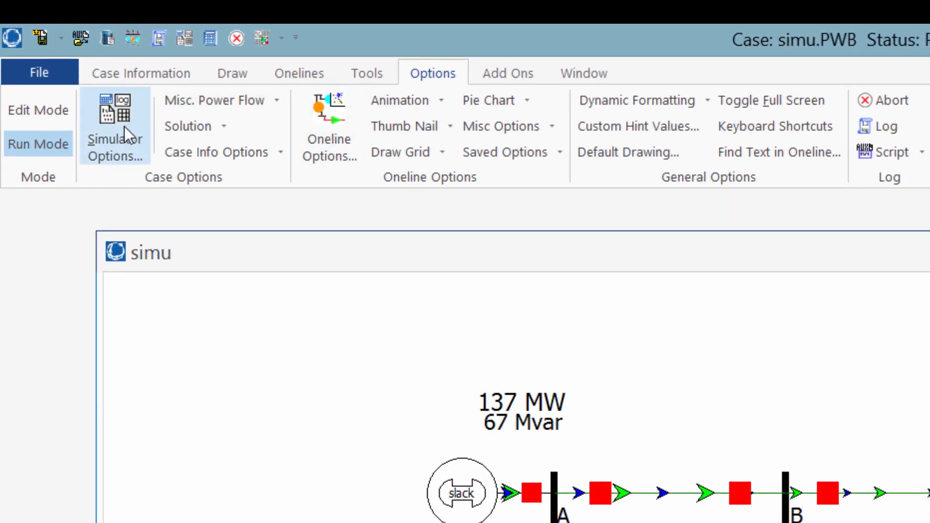
left_click(128, 133)
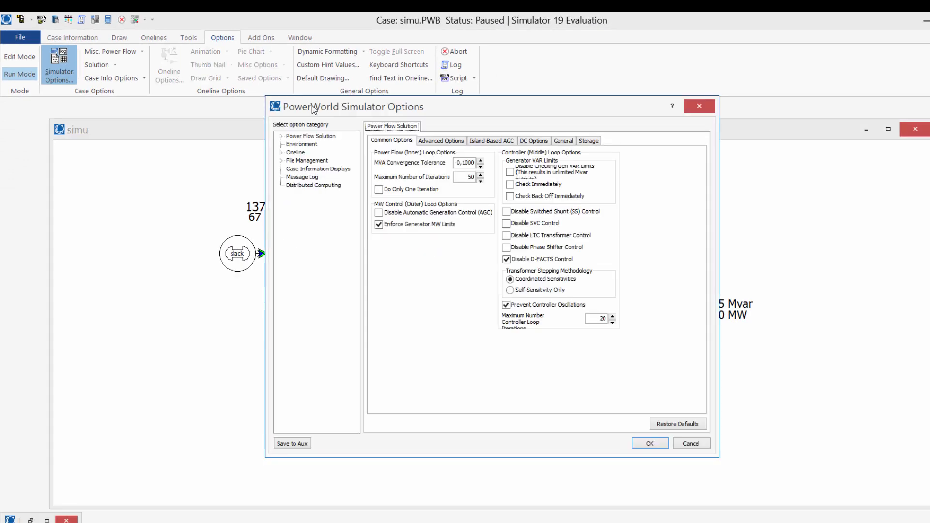
double_click(310, 136)
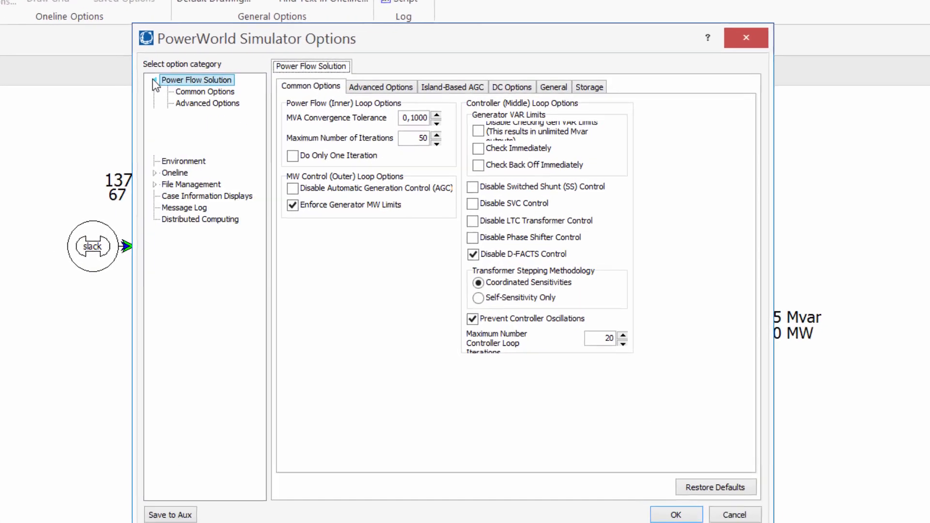
left_click(165, 130)
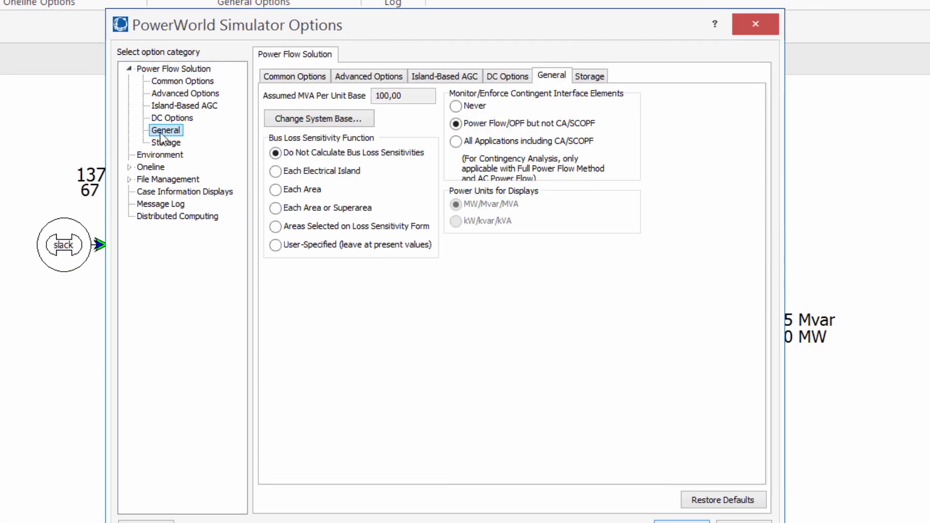
left_click_drag(415, 95, 341, 97)
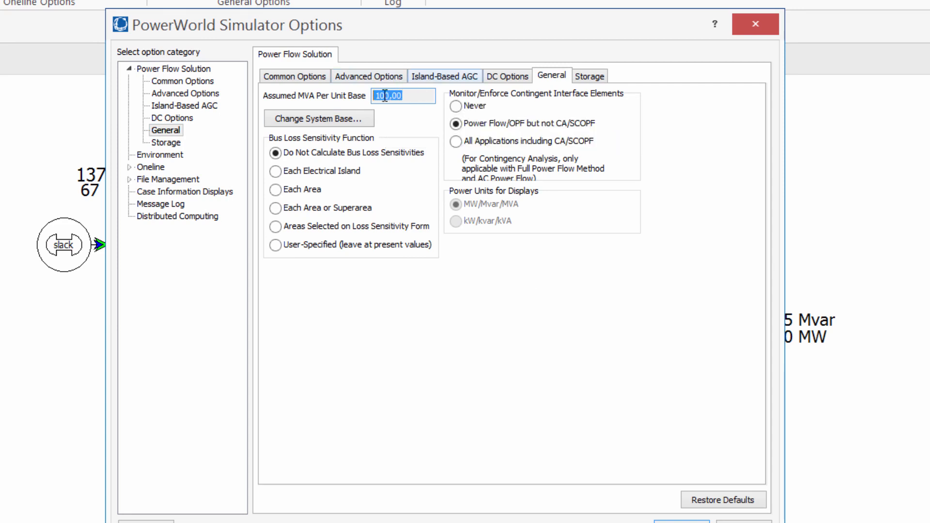
Check the measurement system in the environment options, review the general power flow settings again and close the simulator options.
left_click(165, 154)
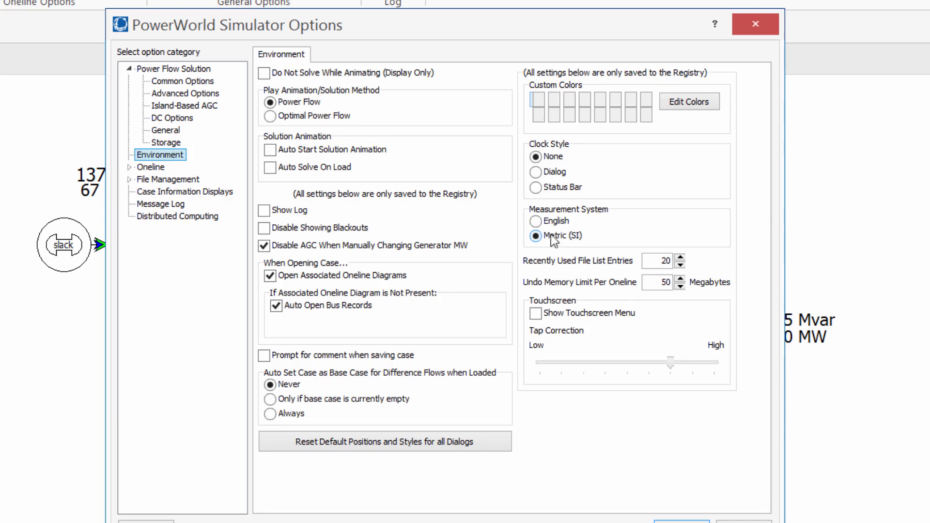
left_click_drag(583, 26, 344, 70)
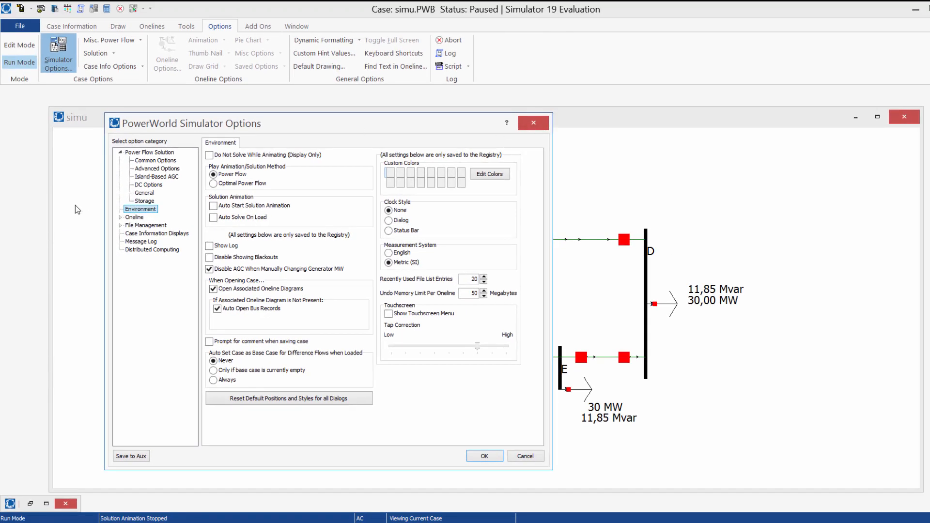
left_click(146, 193)
double_click(306, 172)
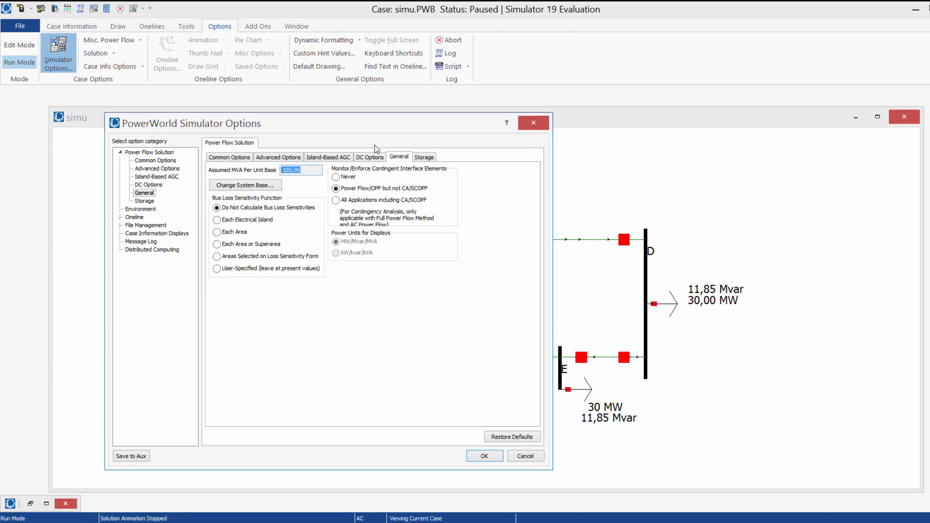
left_click(542, 125)
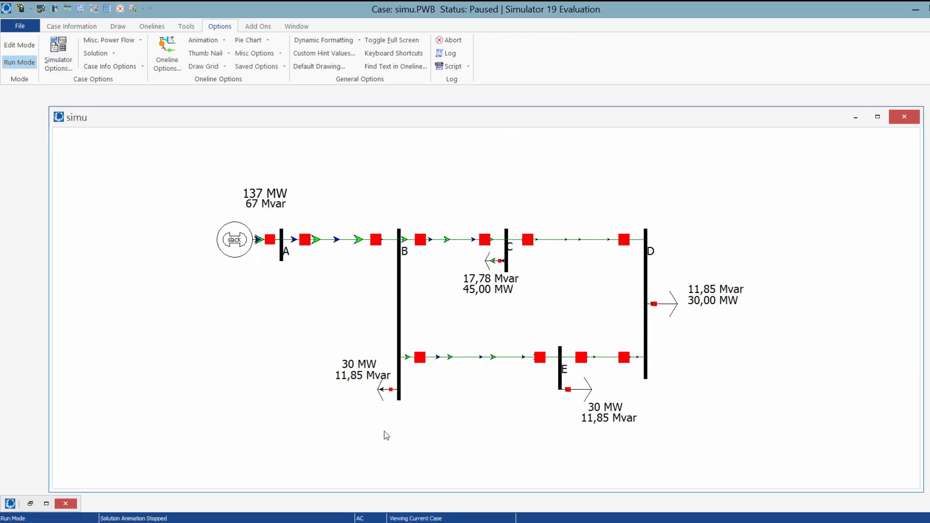
With the case in Run Mode, open the Fault Analysis tool and expand its single fault category.
scroll(385, 431, "up", 1)
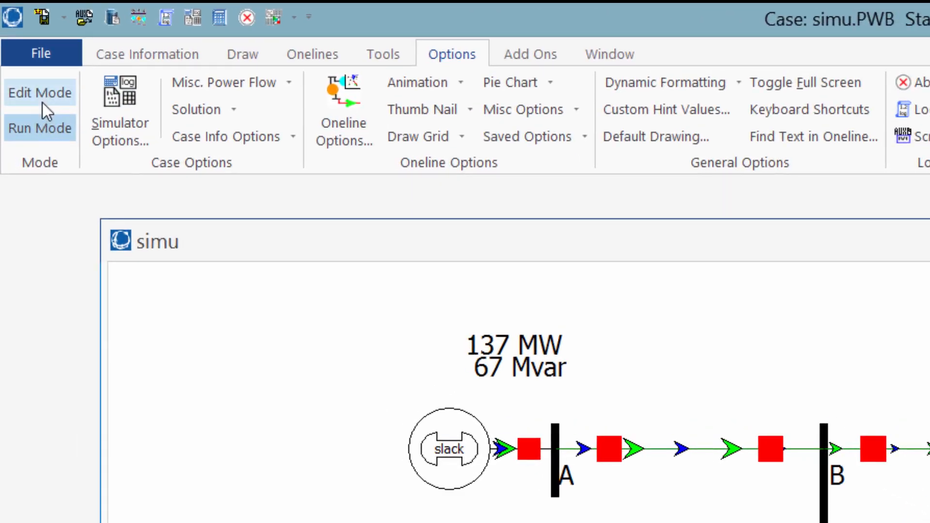
left_click(21, 47)
left_click(39, 132)
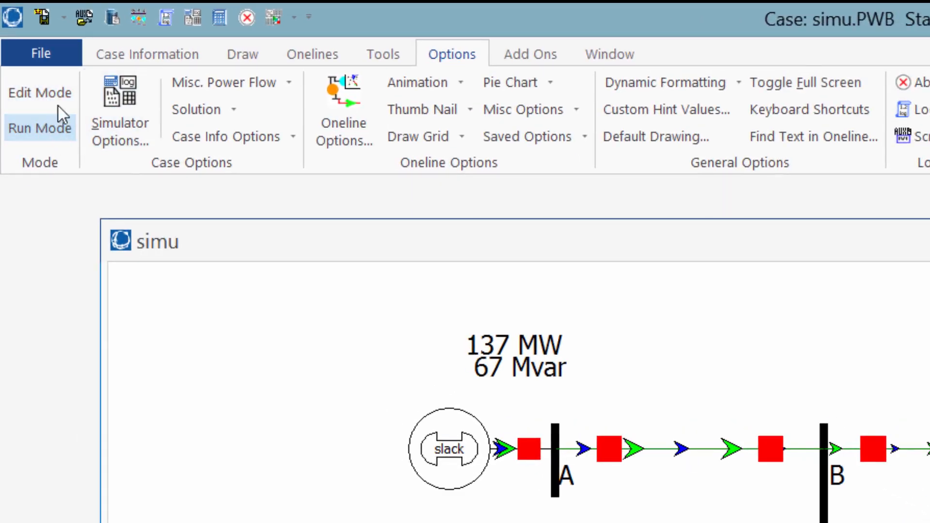
left_click(383, 54)
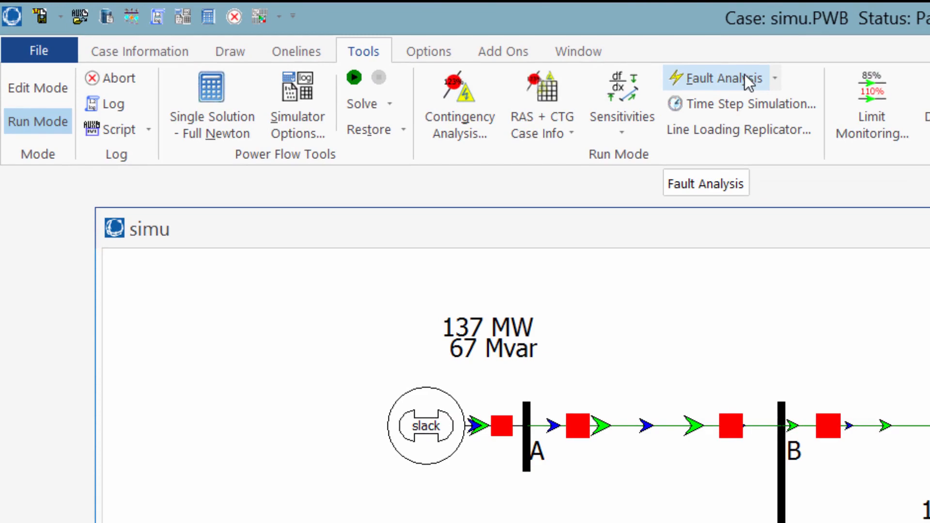
left_click(737, 75)
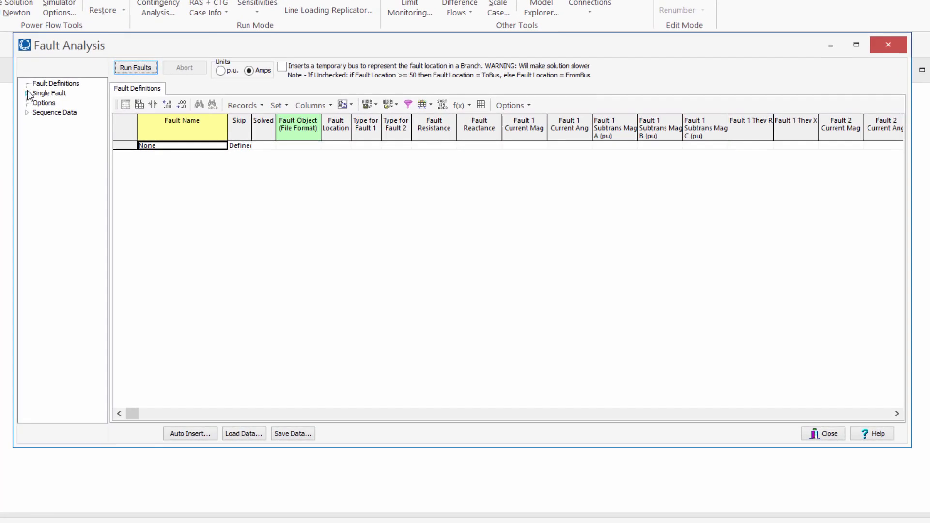
left_click(27, 93)
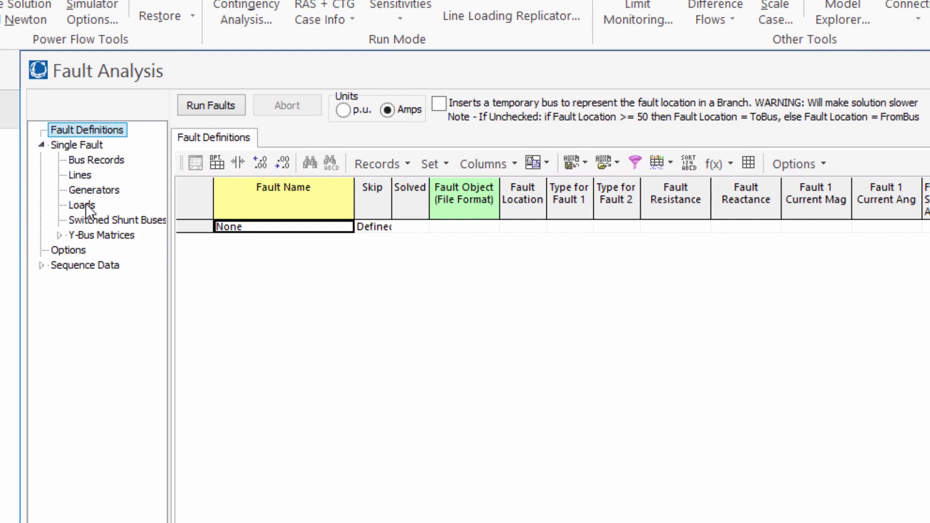
Show the single fault bus records and choose bus B as the faulted bus.
left_click(91, 159)
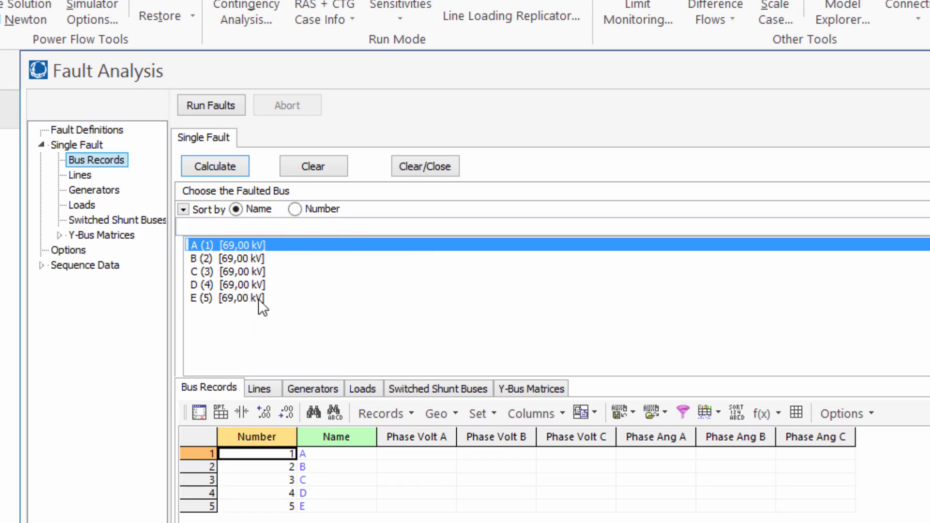
left_click(243, 245)
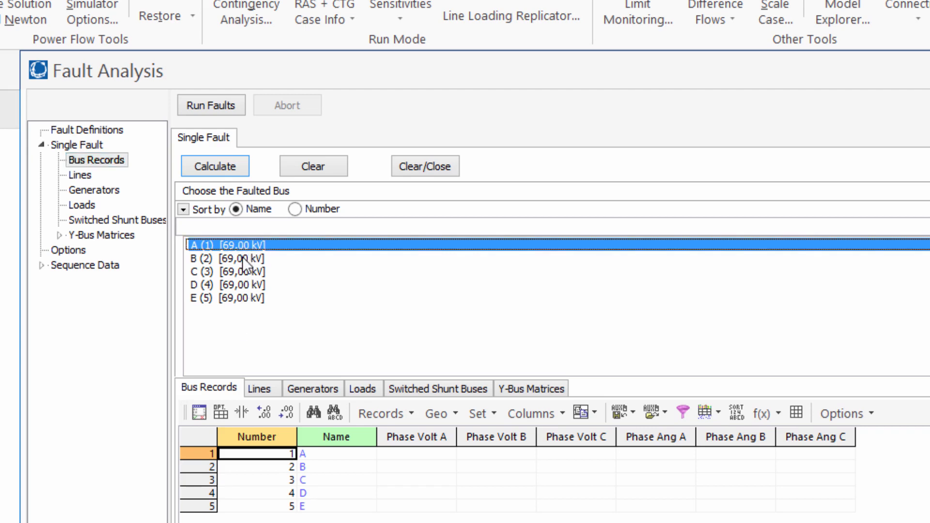
left_click(242, 257)
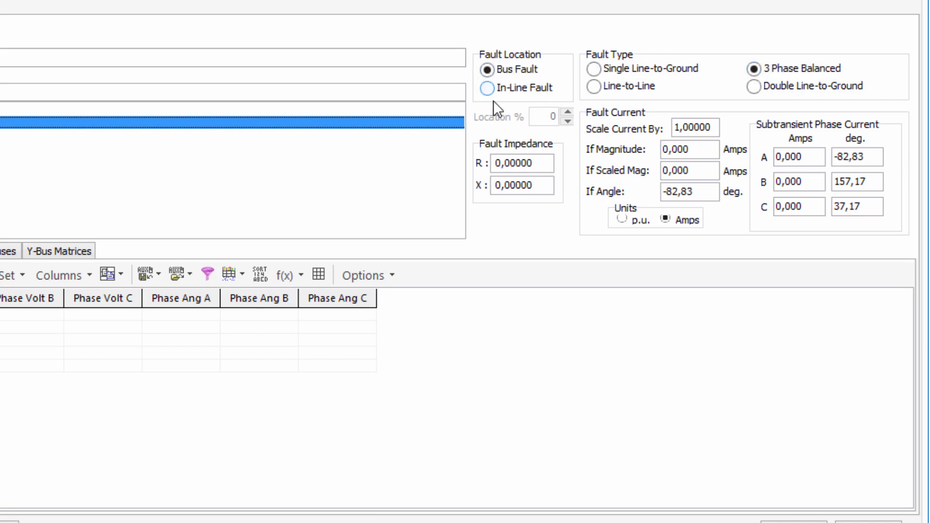
Try an in-line fault location, pairing near bus C with far buses D and B, and near bus A with far bus B.
left_click(487, 89)
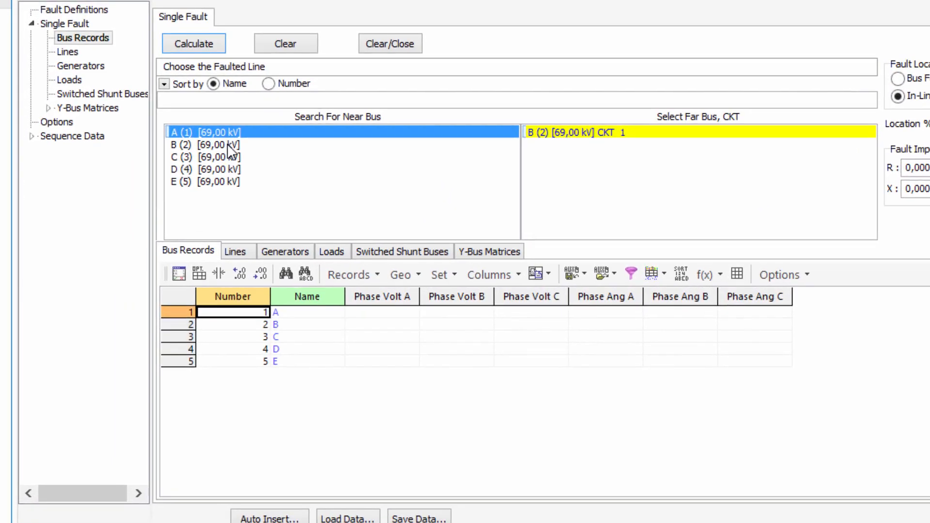
left_click(227, 145)
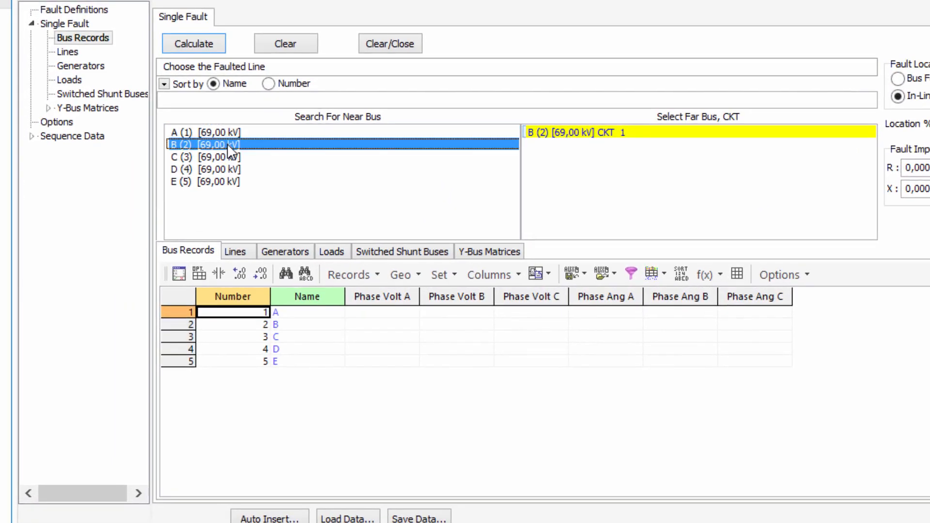
left_click(221, 155)
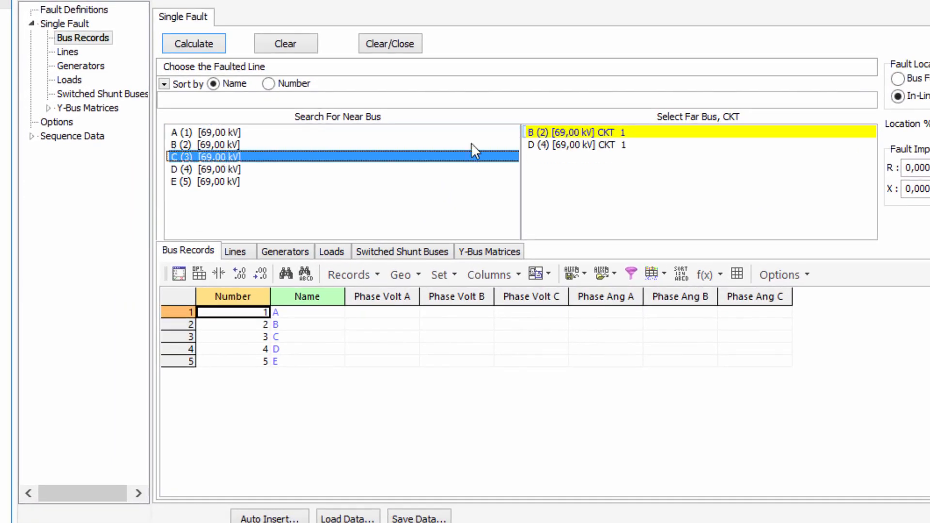
left_click(575, 146)
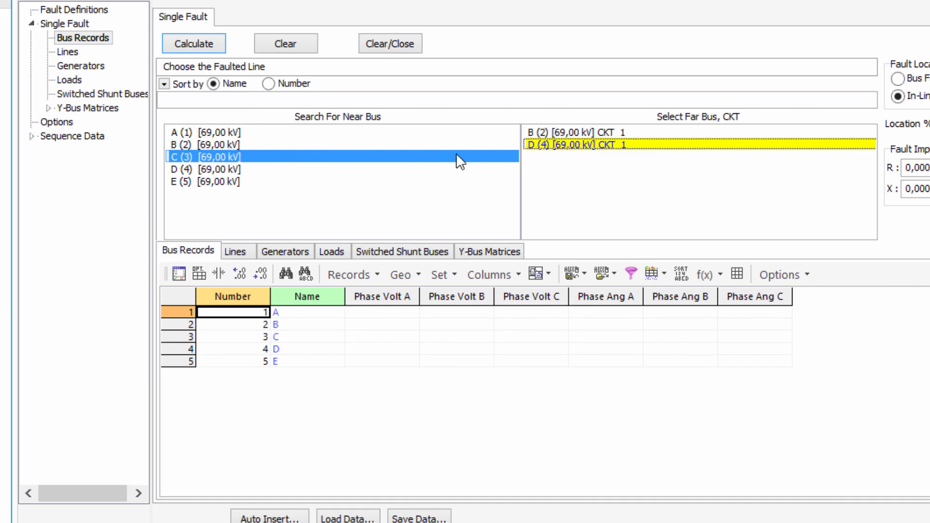
left_click(570, 133)
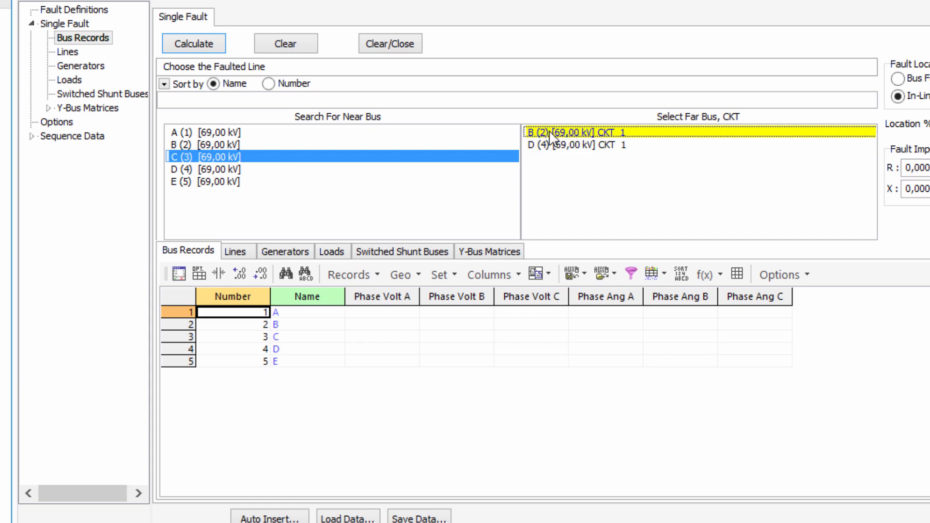
left_click(199, 130)
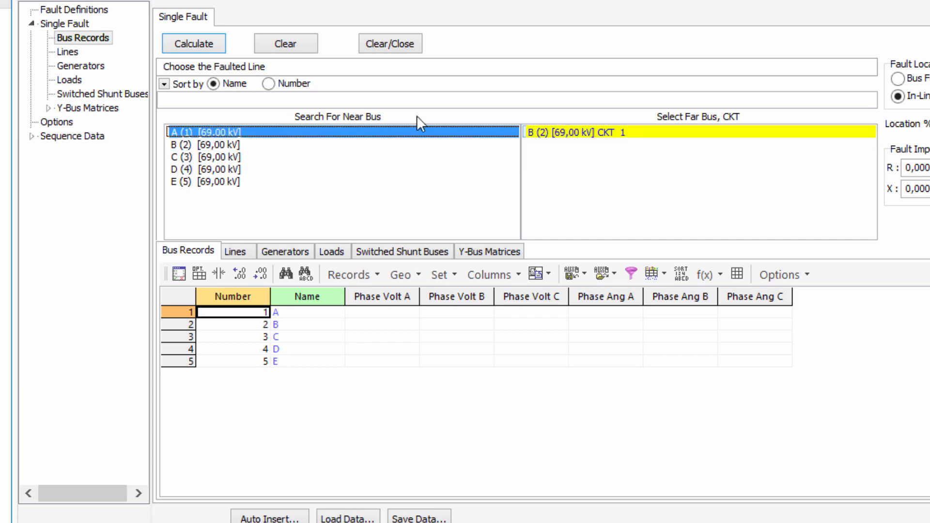
left_click(572, 132)
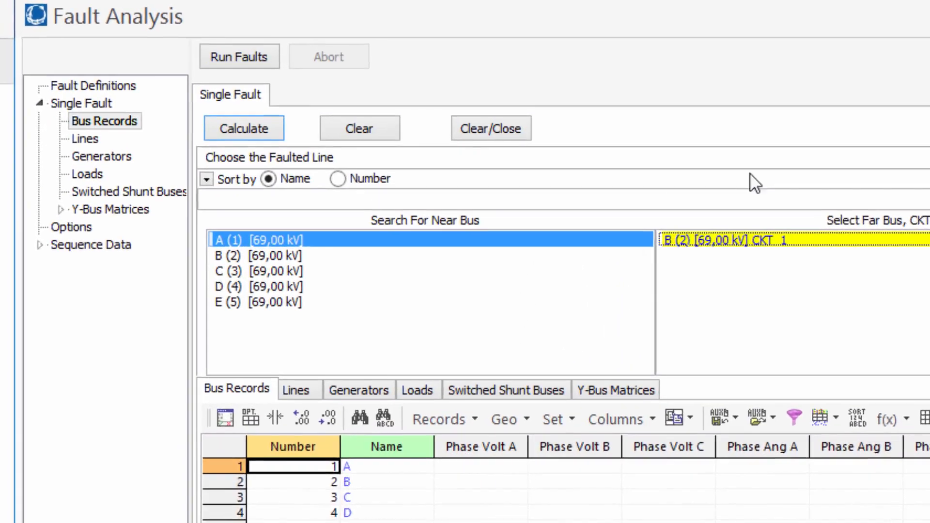
Switch back to a bus fault at bus E, try the Solved Power Flow pre-fault profile and return it to Flat Classical.
left_click(196, 183)
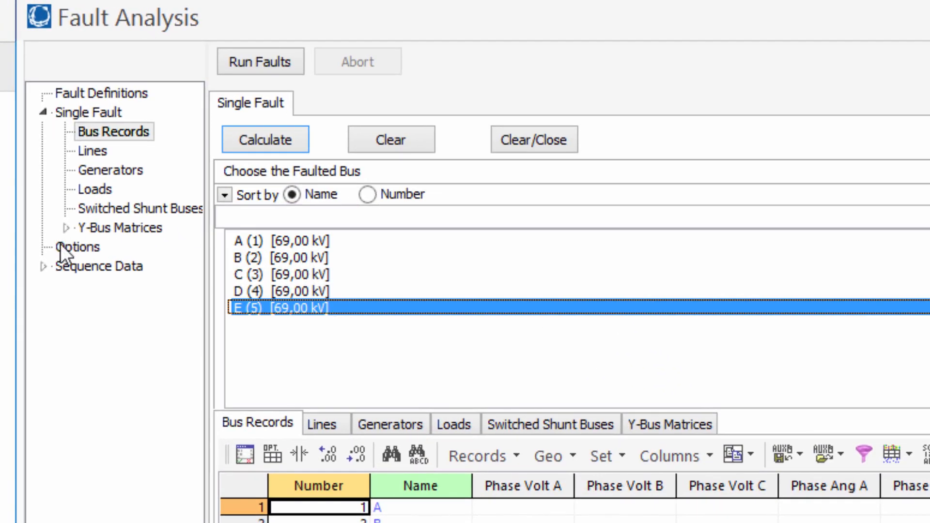
left_click(77, 246)
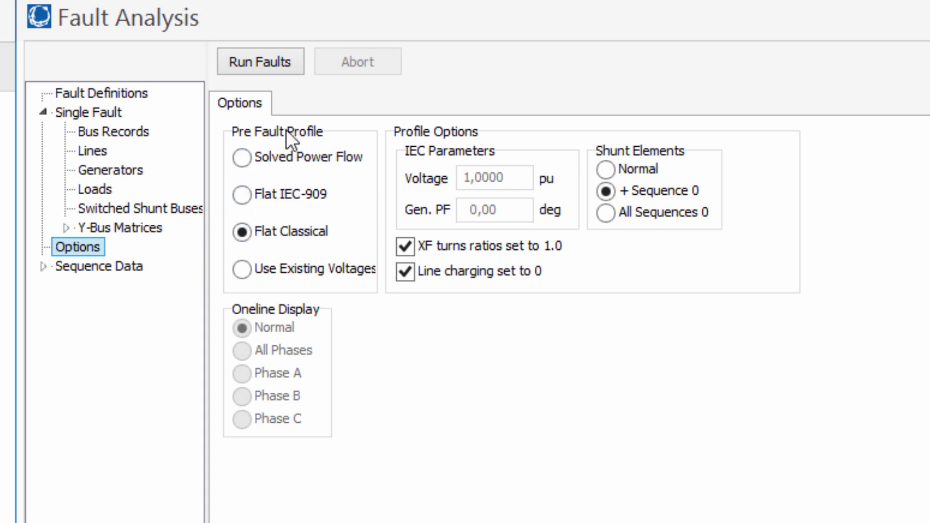
left_click(242, 158)
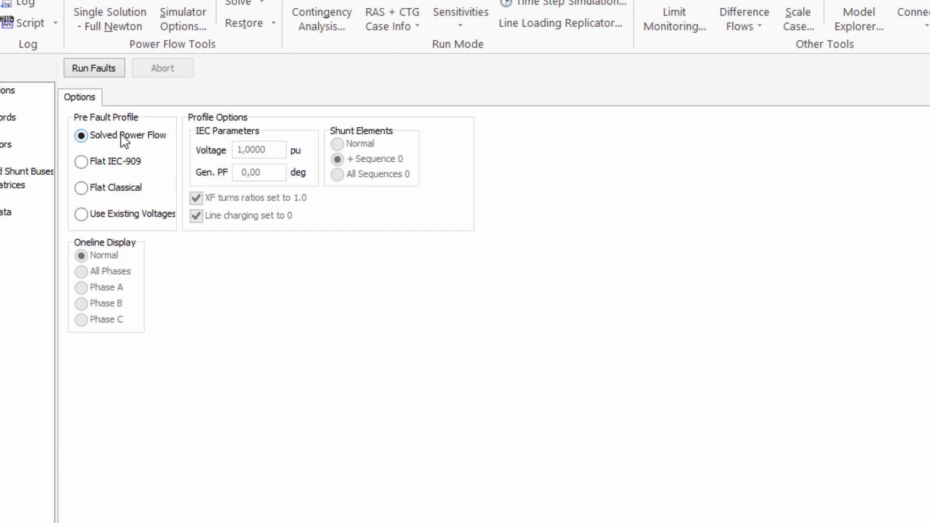
left_click(83, 192)
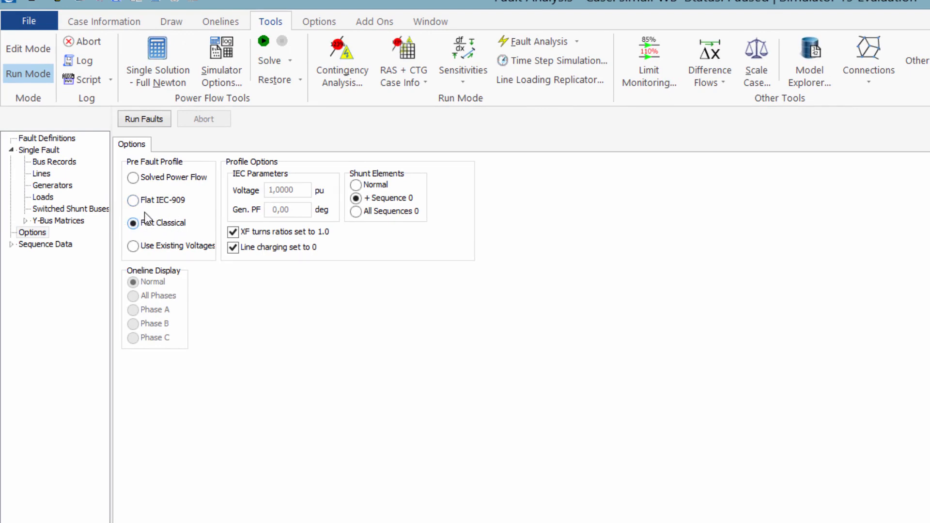
Look through the positive, negative and zero sequence Y-bus matrices of the single fault and return to the positive sequence.
left_click(25, 220)
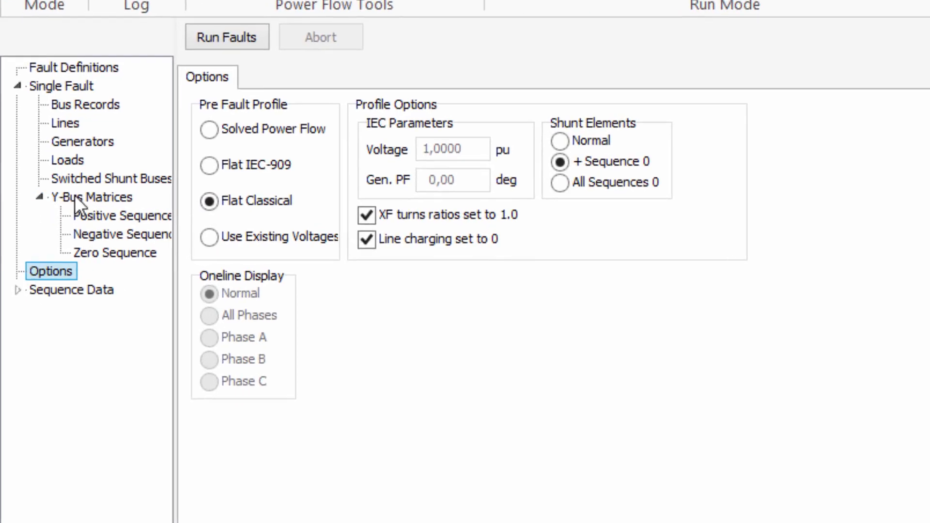
left_click(78, 196)
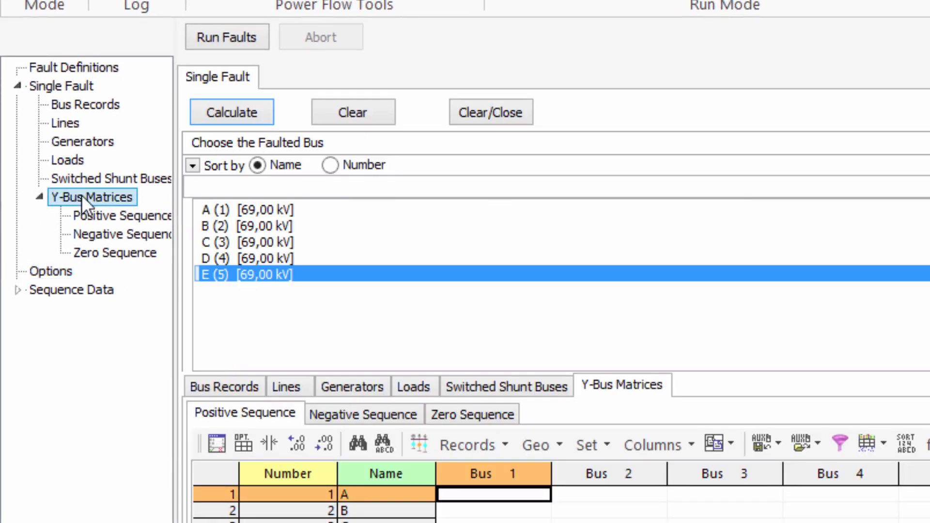
left_click(105, 217)
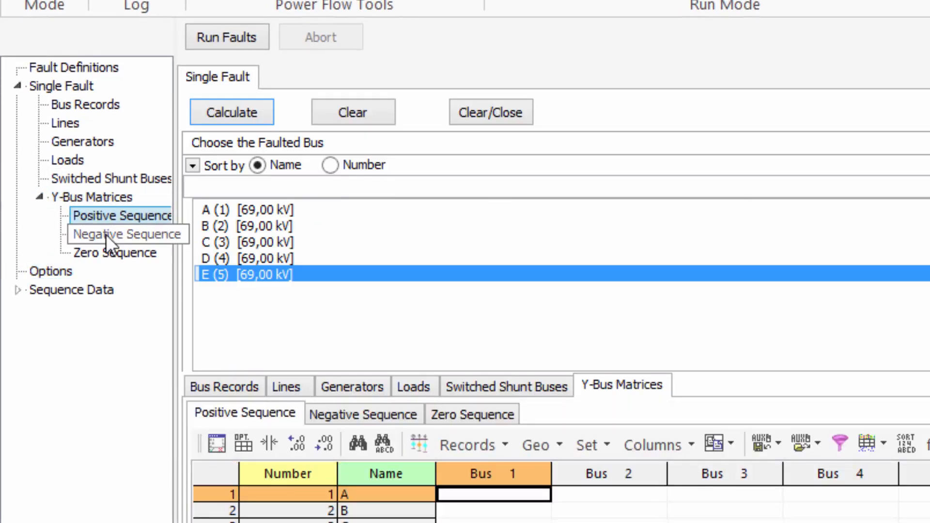
left_click(106, 233)
left_click(109, 252)
left_click(115, 215)
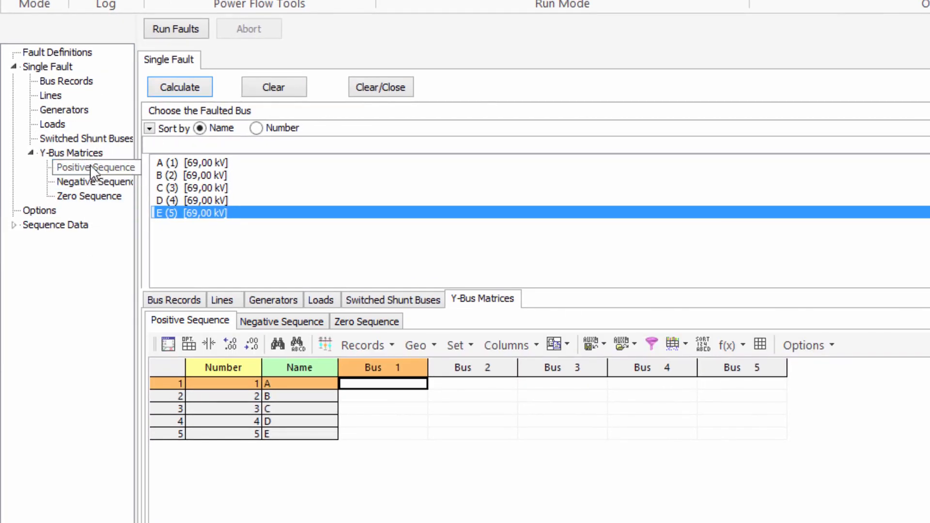
Calculate the single fault at bus E and view its negative and zero sequence Y-bus matrices.
left_click(178, 85)
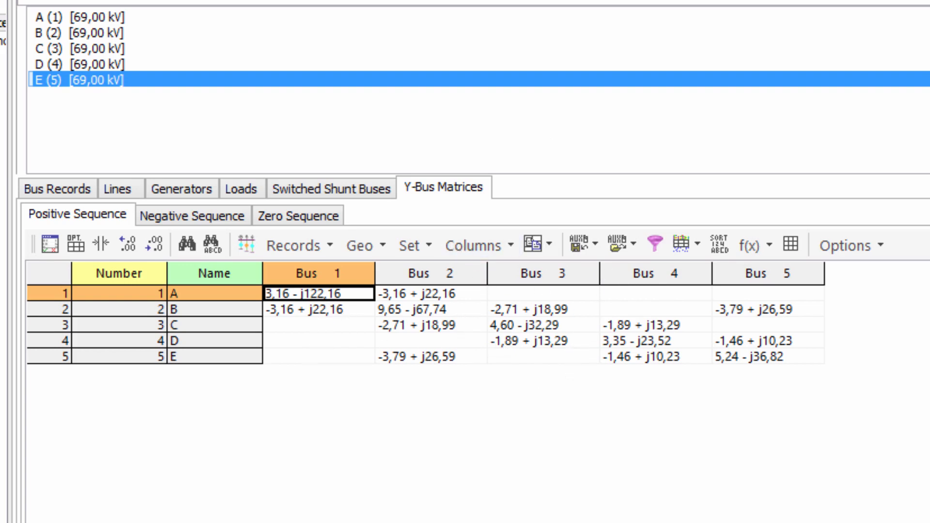
left_click(88, 106)
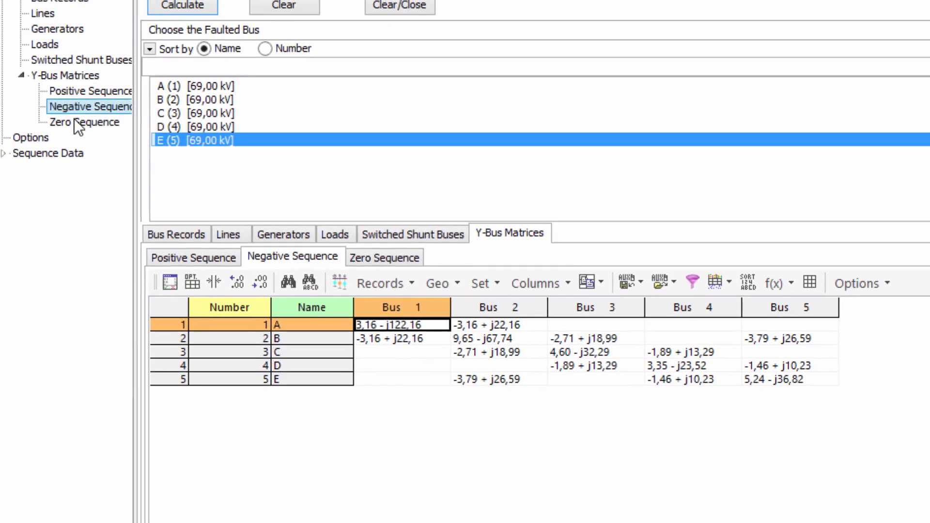
left_click(78, 124)
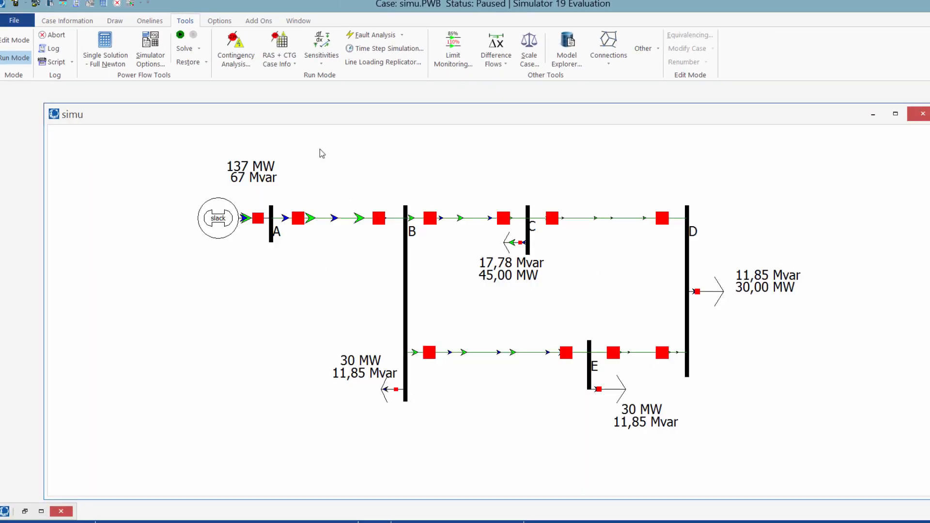
Switch the case to Edit Mode and open line A–B's options to check its series resistance and reactance.
left_click(7, 43)
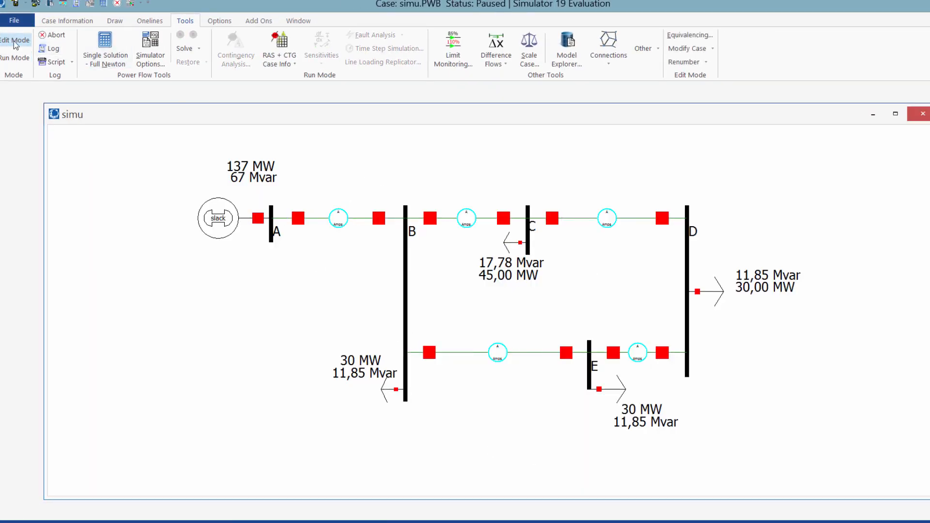
double_click(363, 222)
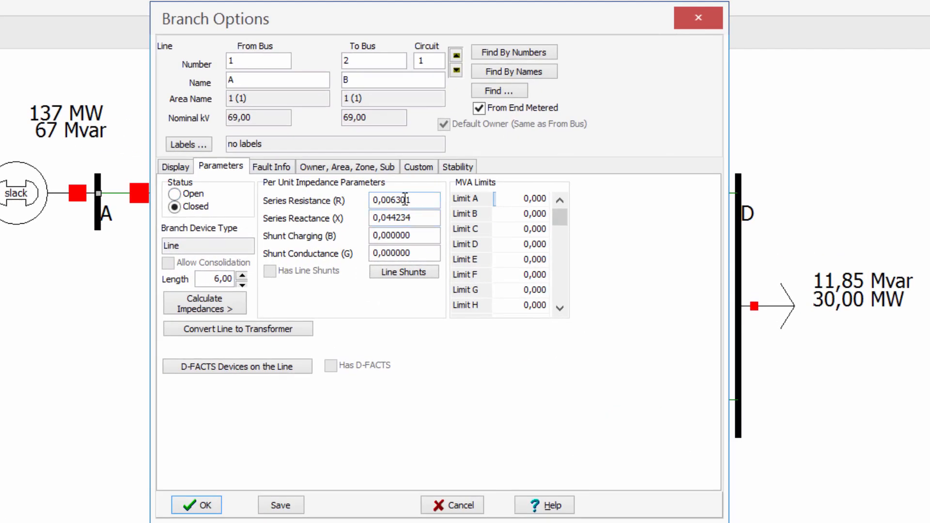
left_click(393, 222)
left_click_drag(419, 200, 365, 201)
left_click_drag(421, 219, 355, 217)
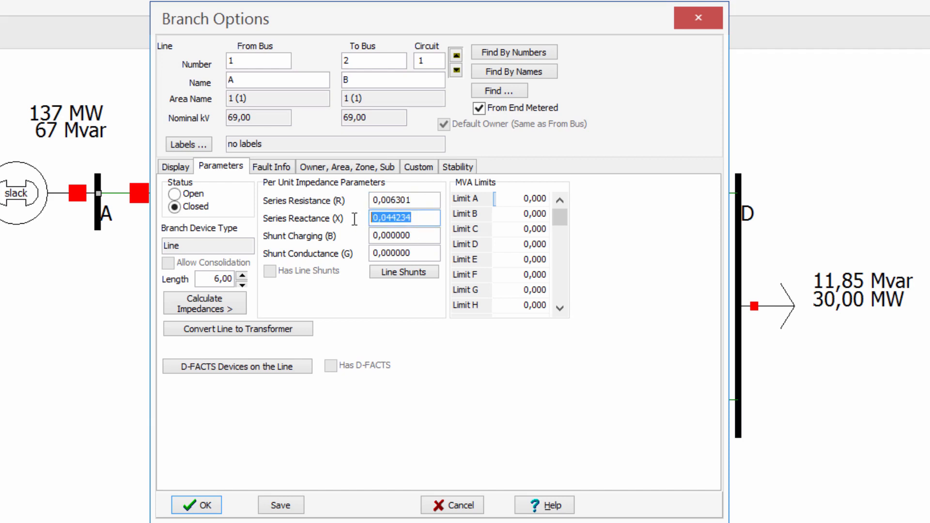
Open the impedance calculator of line A–B based on per distance impedances.
left_click(236, 310)
left_click(249, 328)
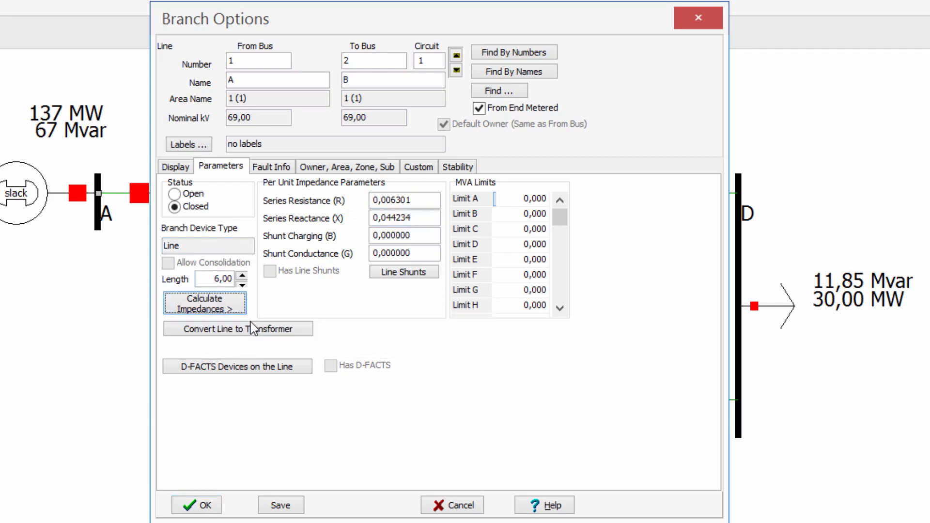
left_click_drag(391, 69, 463, 79)
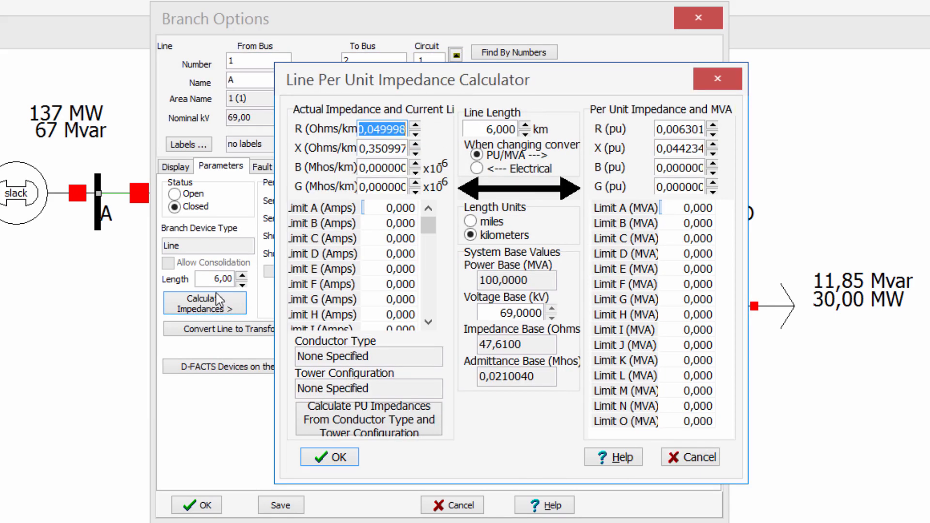
left_click(717, 79)
left_click(225, 303)
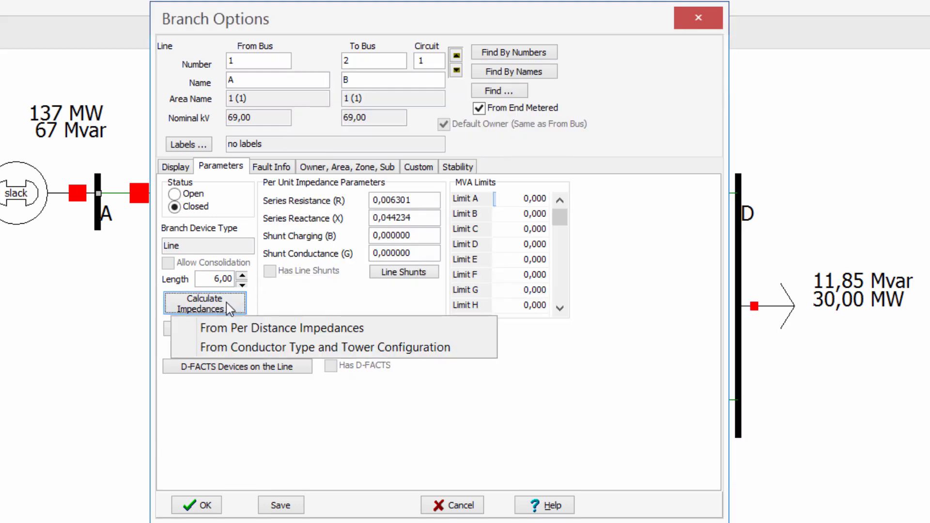
left_click(298, 331)
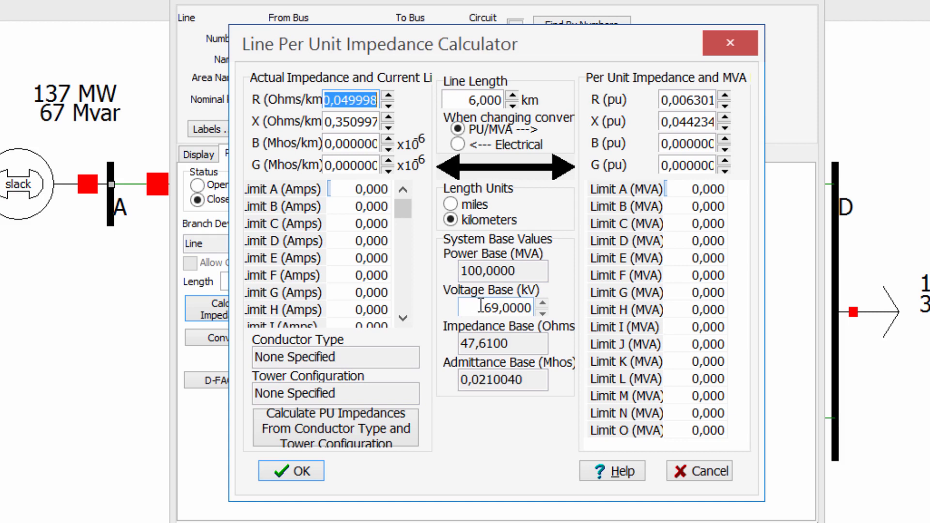
Examine the calculator's impedance base, power base and voltage base, and close it without changes.
left_click_drag(513, 343, 448, 343)
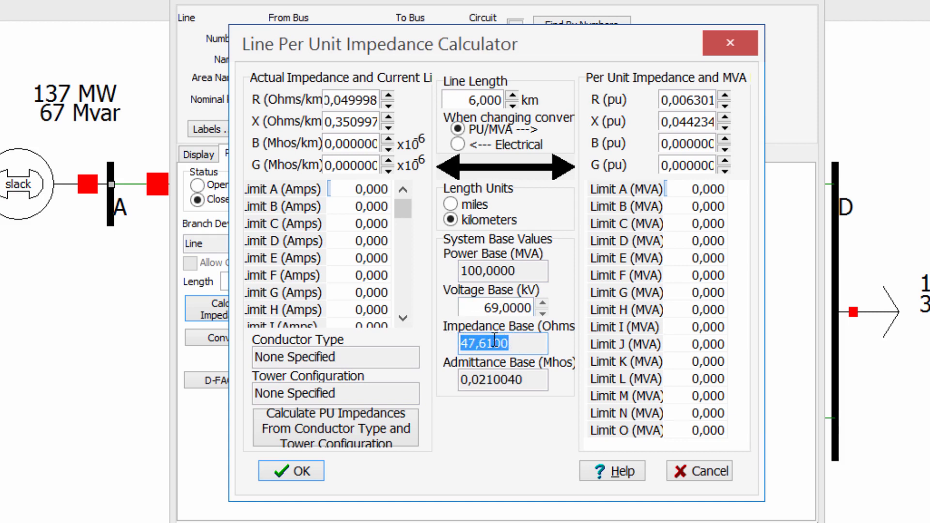
left_click_drag(521, 270, 429, 263)
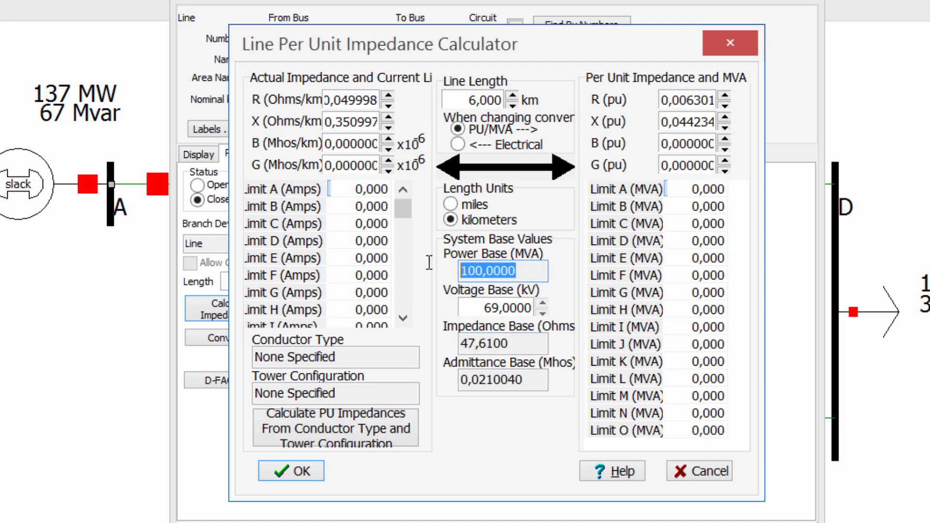
left_click_drag(480, 307, 555, 306)
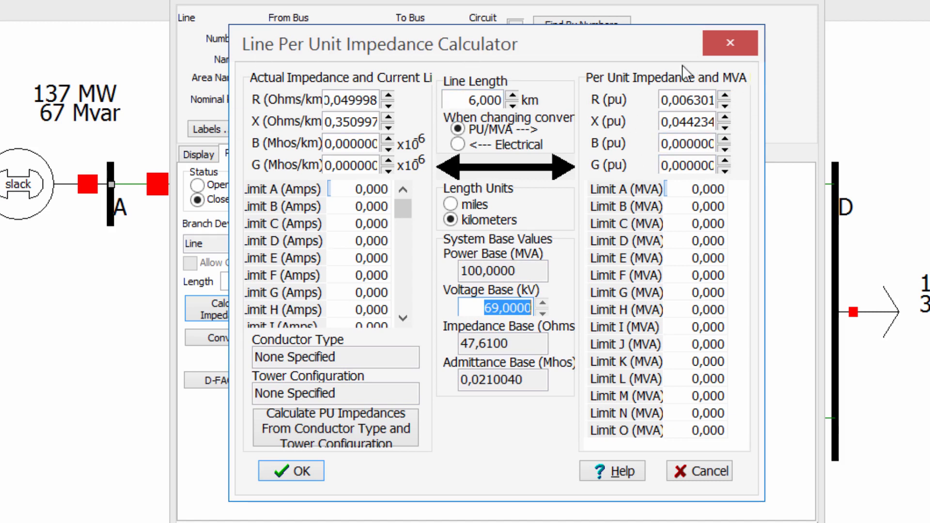
left_click(731, 44)
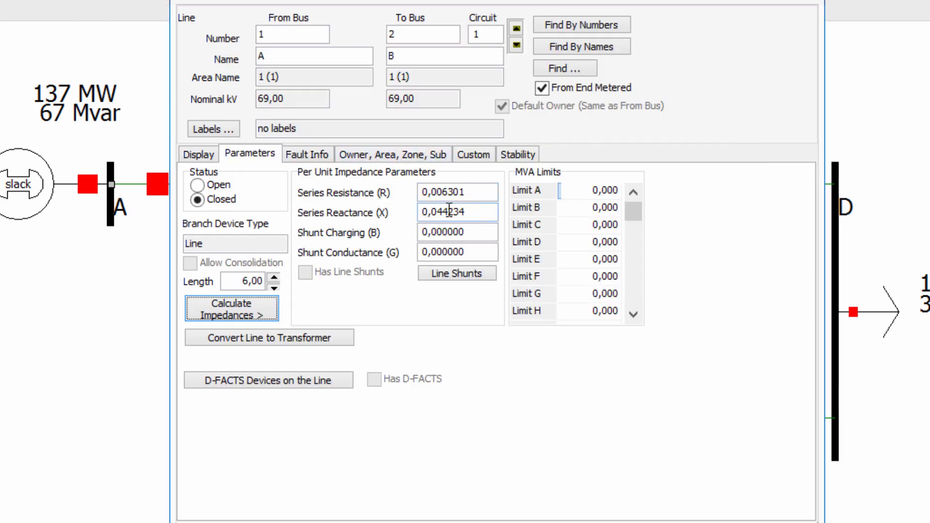
Review the per unit series resistance and reactance of line A–B.
left_click(465, 191)
left_click_drag(465, 191, 392, 183)
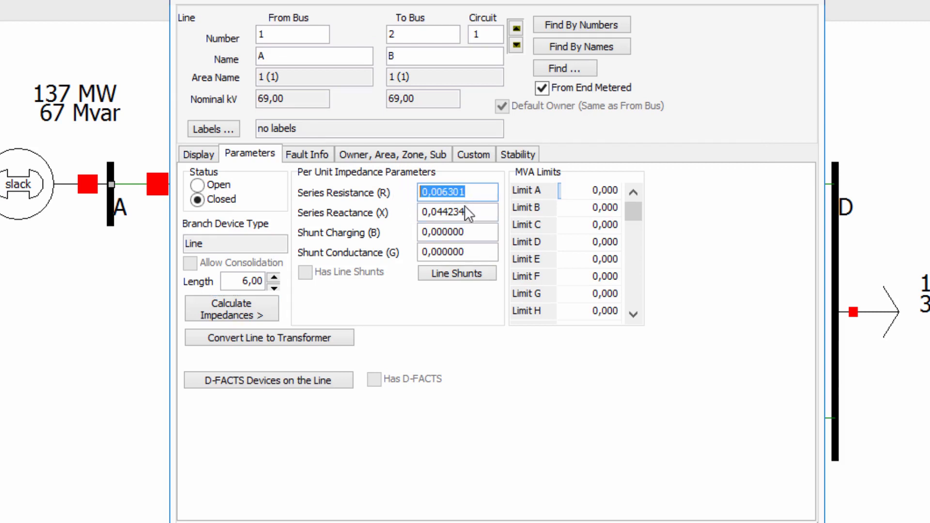
left_click_drag(469, 212, 392, 212)
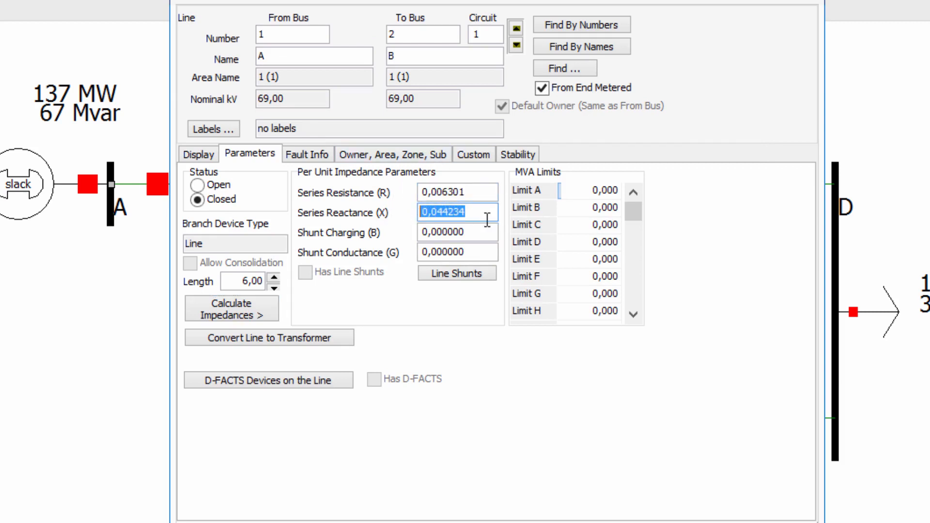
left_click(480, 190)
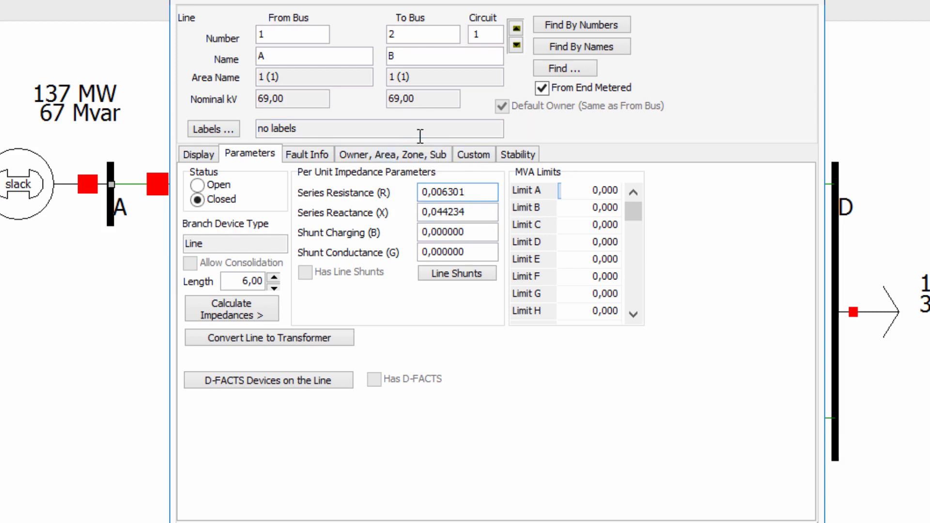
Examine the zero sequence R and X in the fault information of line A–B.
left_click(321, 153)
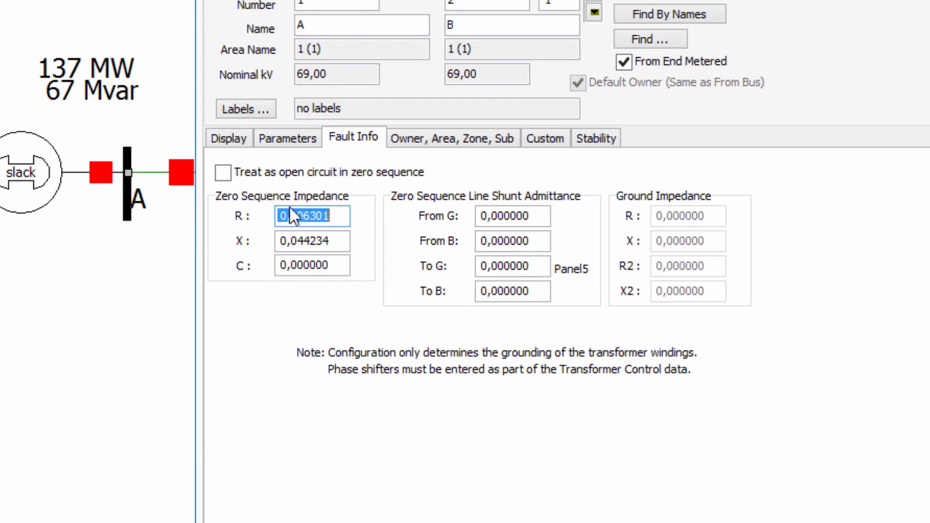
left_click(338, 217)
double_click(307, 217)
double_click(339, 241)
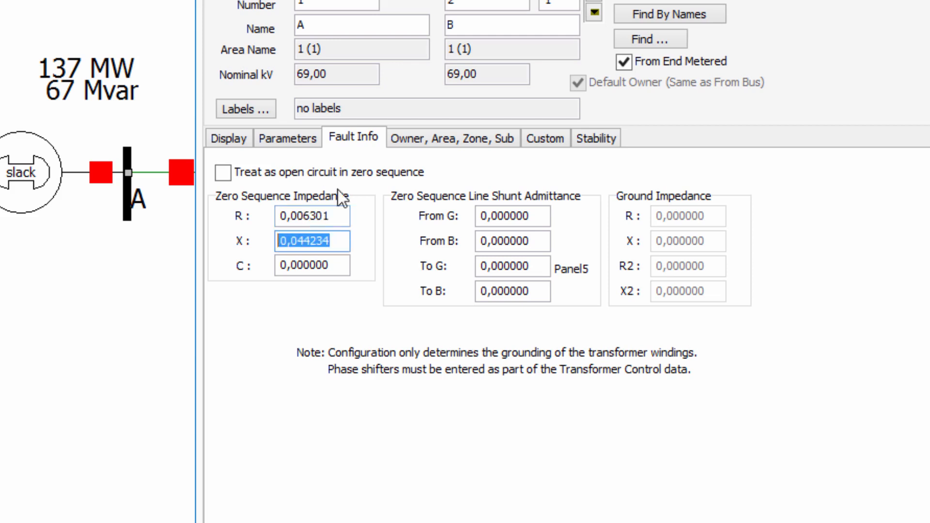
double_click(297, 216)
double_click(339, 240)
Compare line A–B's per unit impedance parameters with its zero sequence fault data, and close the branch options.
left_click(300, 146)
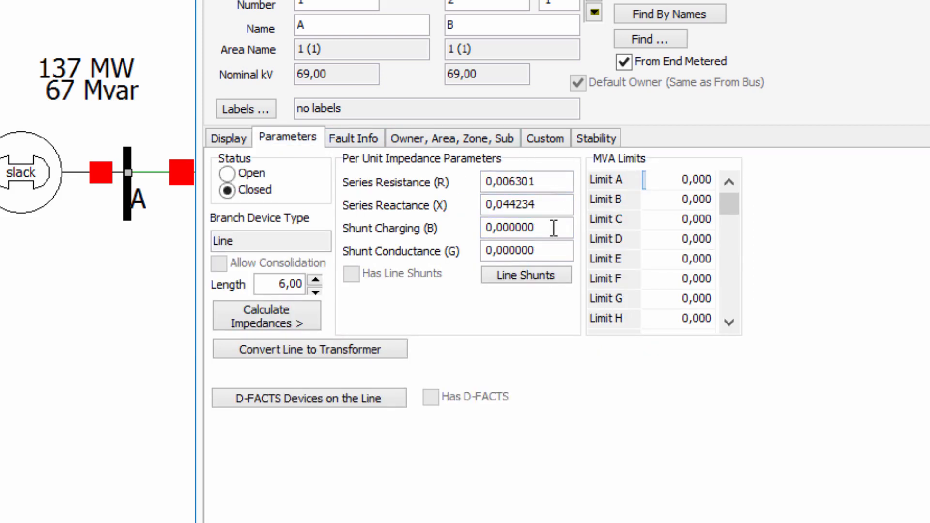
left_click(368, 135)
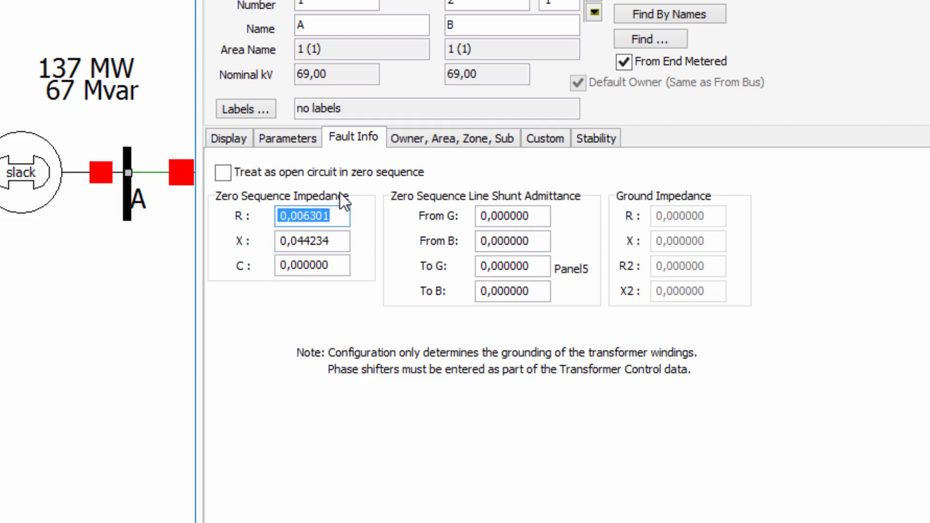
left_click_drag(340, 217, 260, 217)
left_click(345, 240)
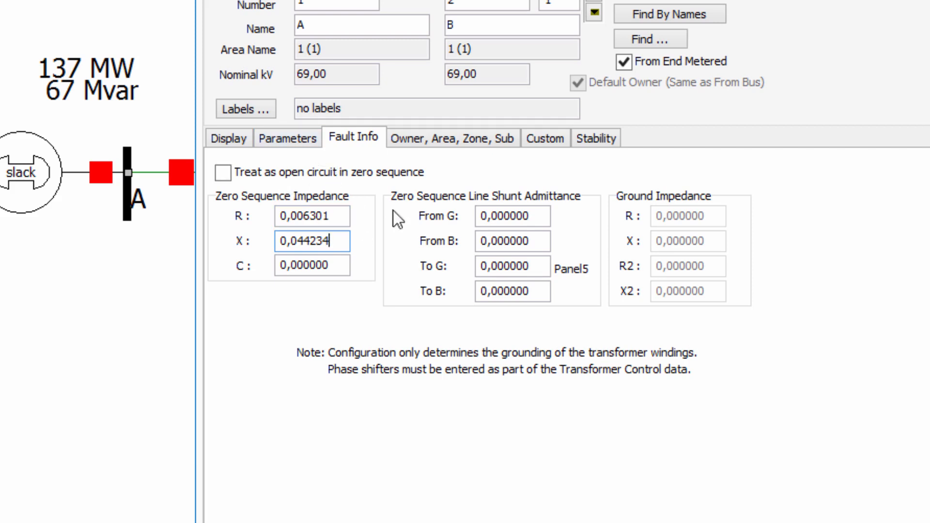
left_click(289, 139)
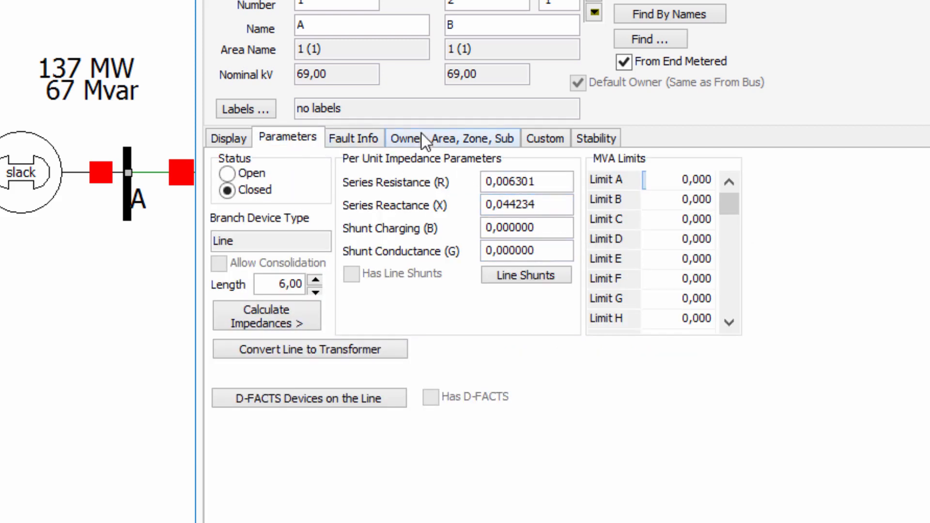
left_click(355, 138)
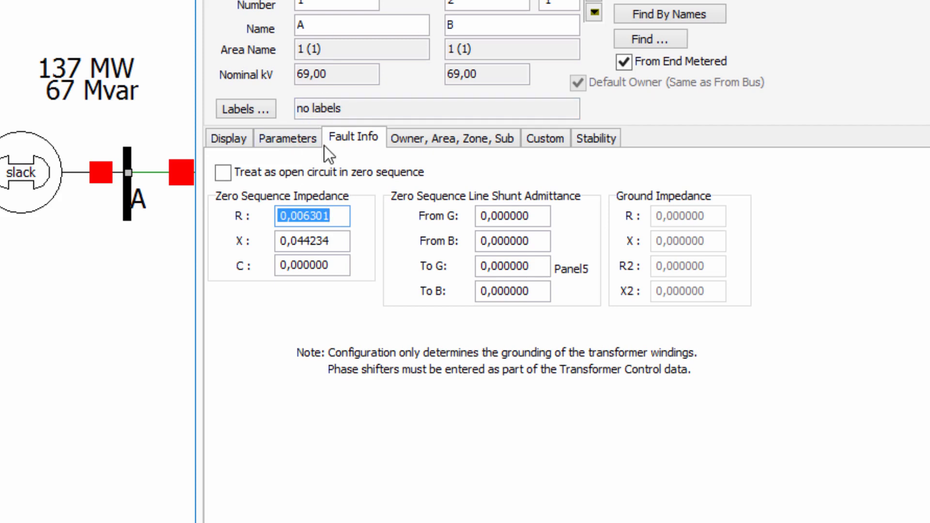
left_click(288, 141)
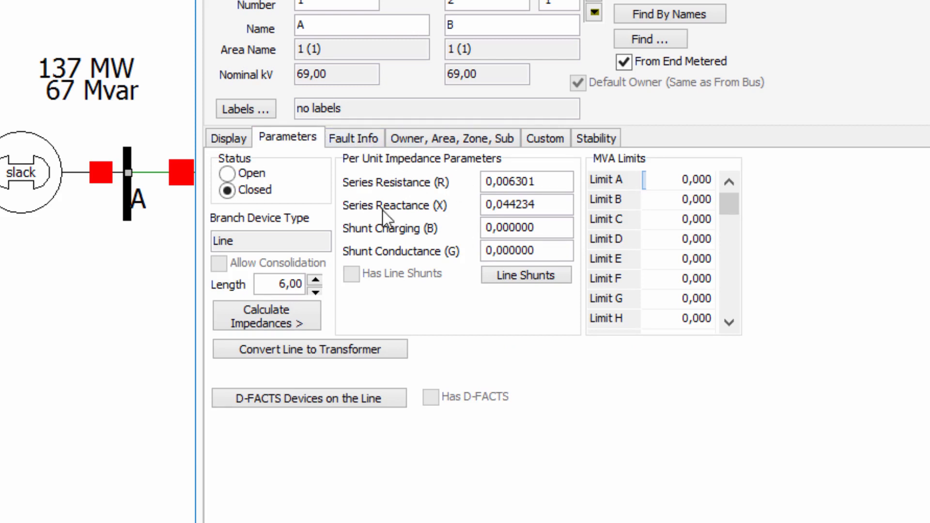
left_click(362, 136)
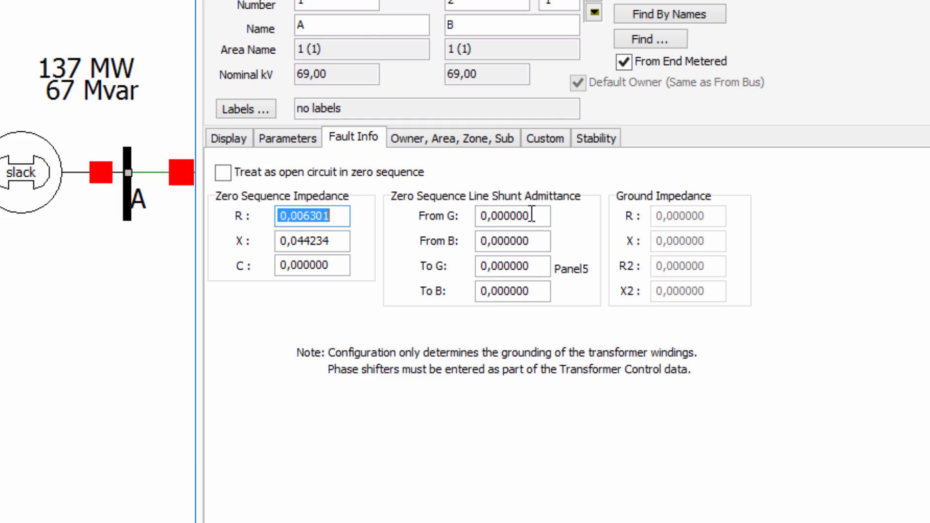
left_click(303, 139)
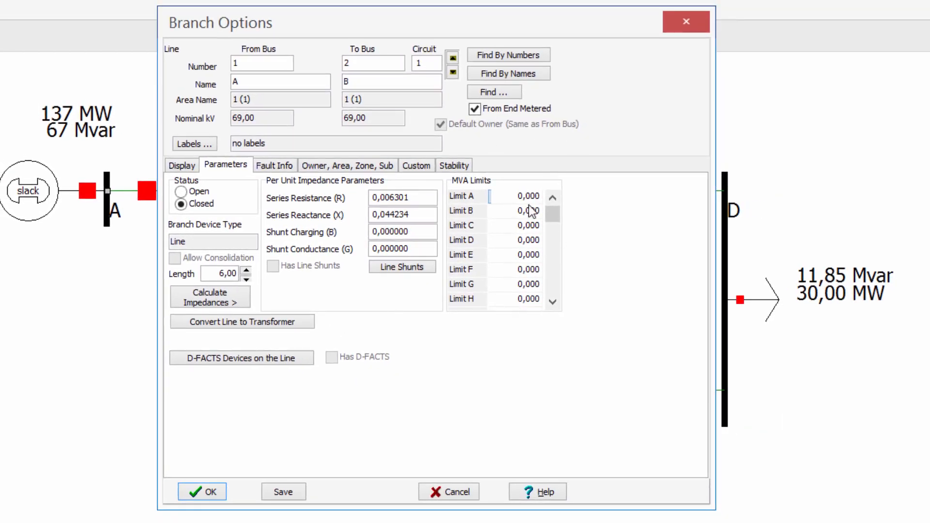
left_click(681, 25)
Enable Neutral Grounded in the fault parameters of the slack generator at bus A.
double_click(39, 191)
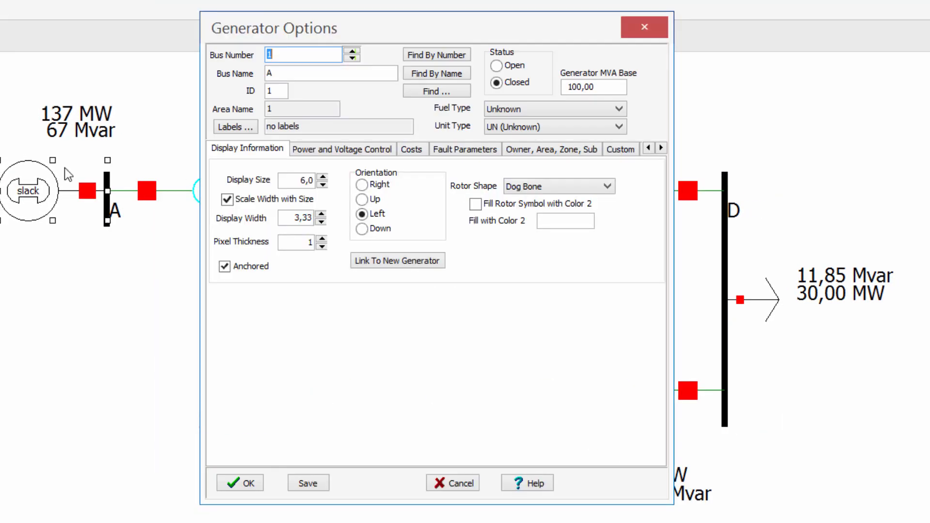
left_click(442, 150)
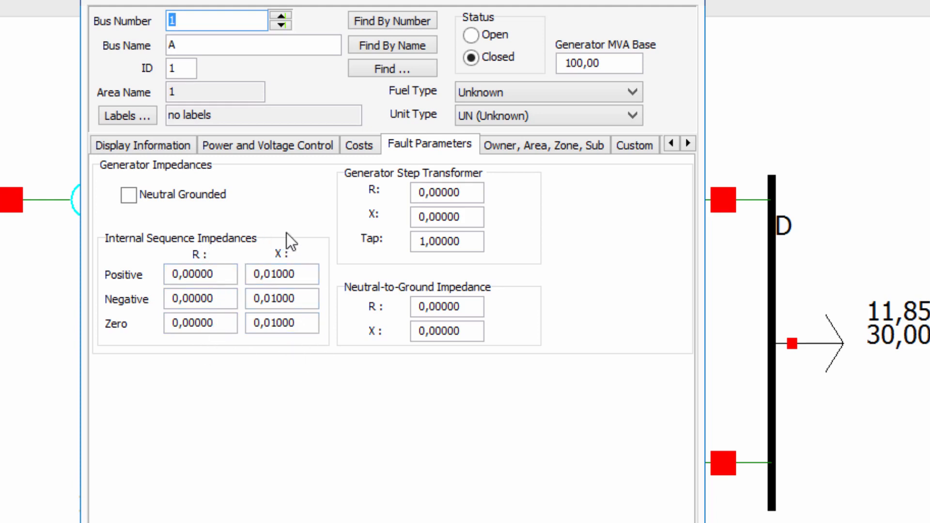
left_click(133, 194)
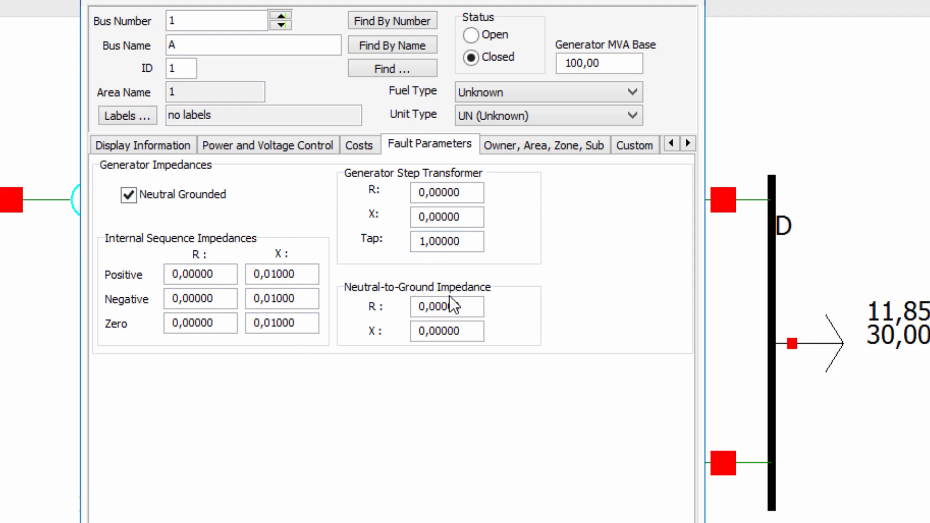
Check the generator's neutral-to-ground R and X, close its options and return the case to Run Mode.
left_click_drag(467, 306, 486, 331)
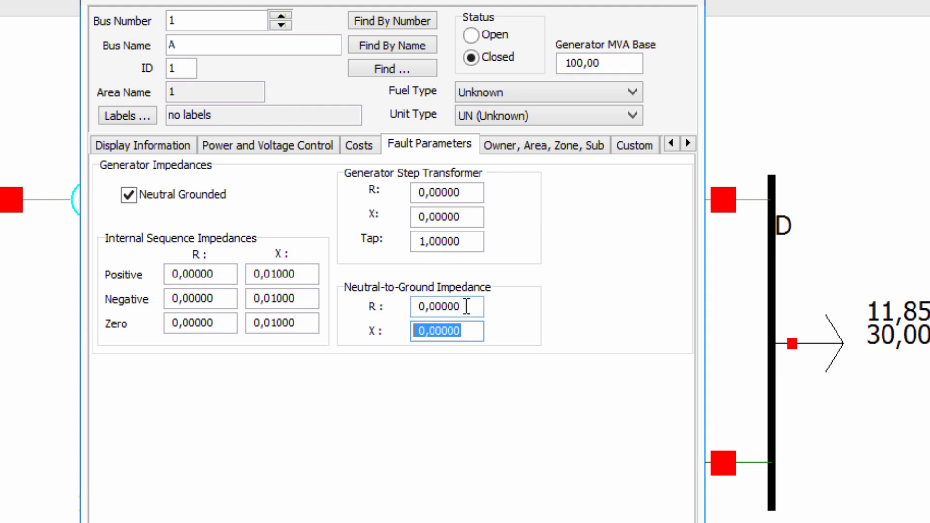
left_click_drag(467, 306, 399, 295)
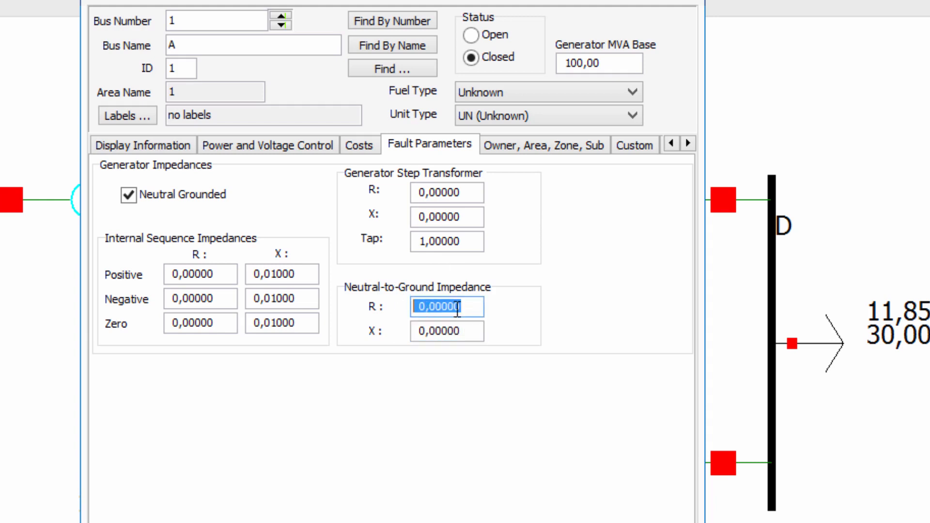
left_click_drag(471, 325, 407, 331)
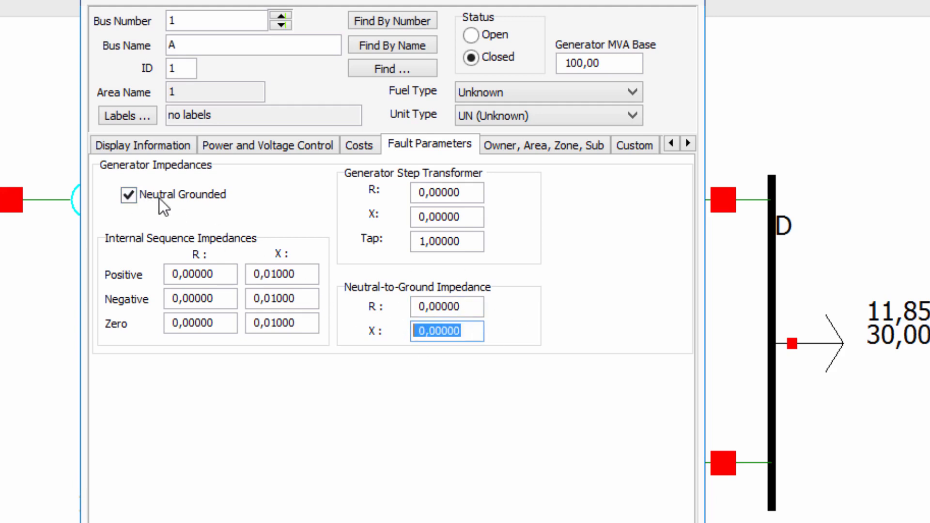
left_click(243, 149)
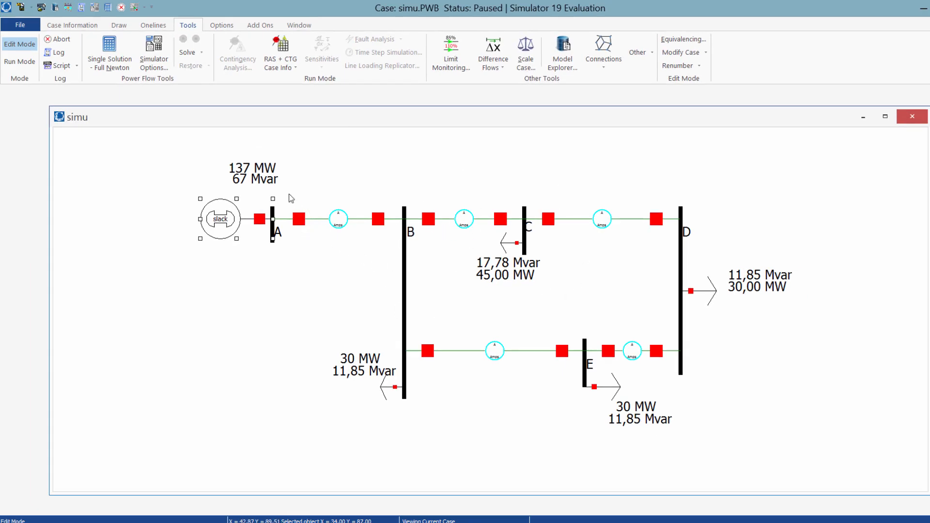
left_click(20, 63)
left_click(19, 65)
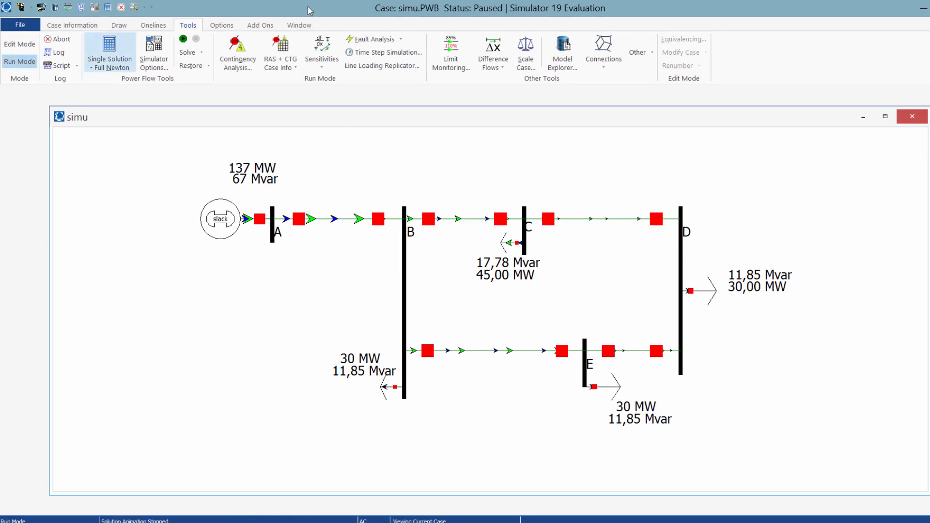
Run and pause the power flow simulation of the simu case, and open Fault Analysis.
left_click(184, 39)
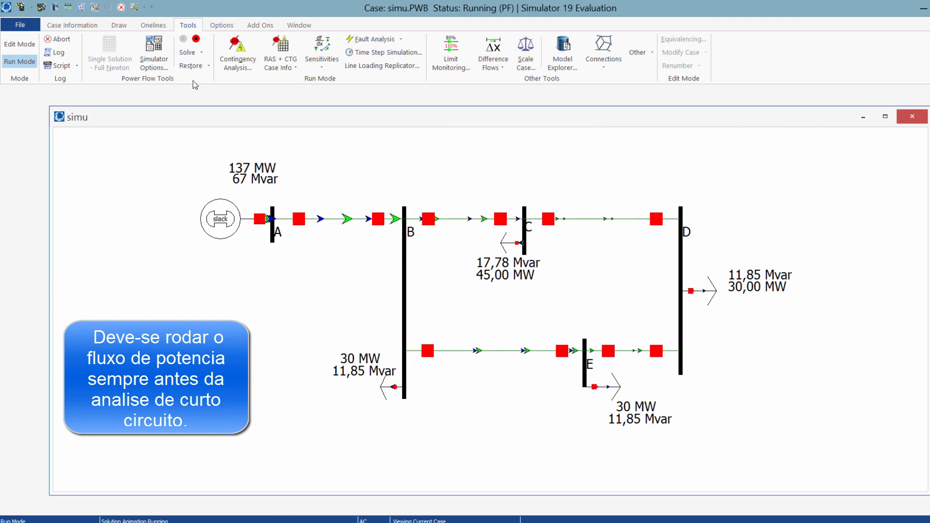
left_click(198, 41)
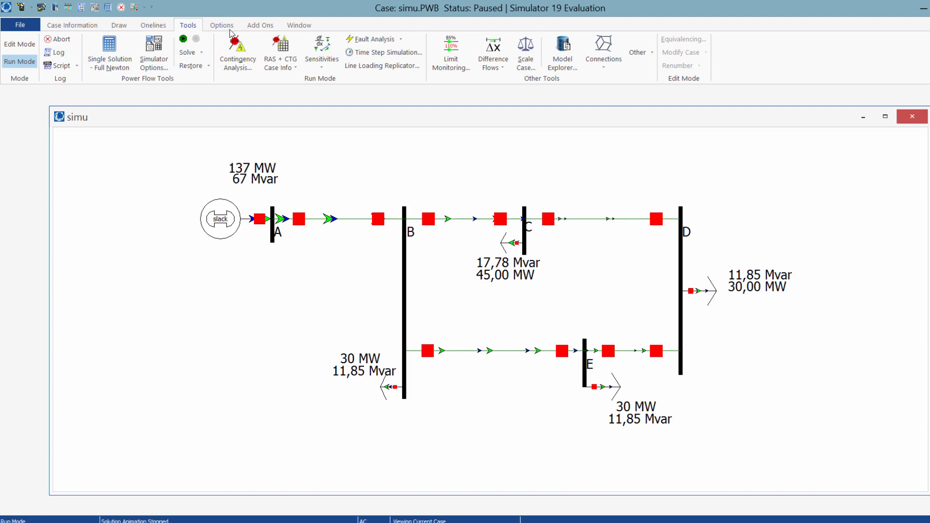
left_click(383, 42)
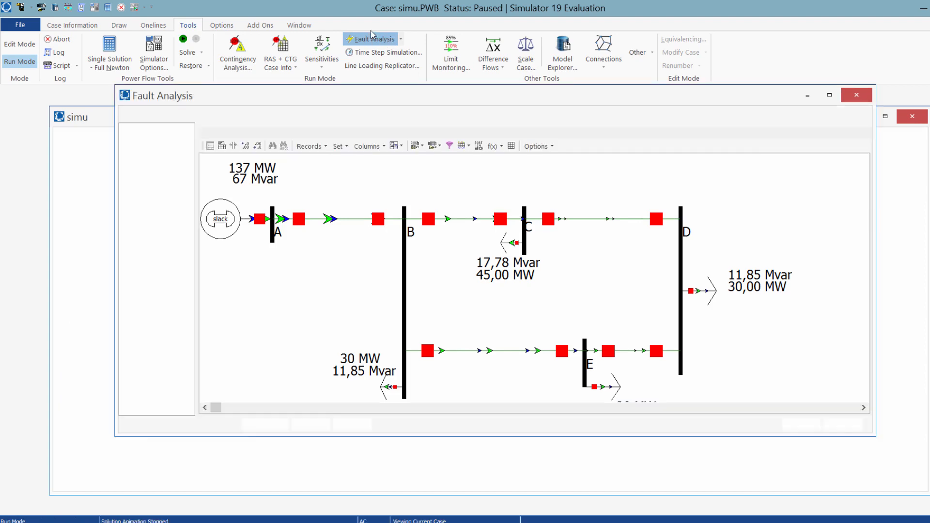
Calculate a single fault at bus A with the positive sequence Y-bus matrix shown.
left_click(127, 136)
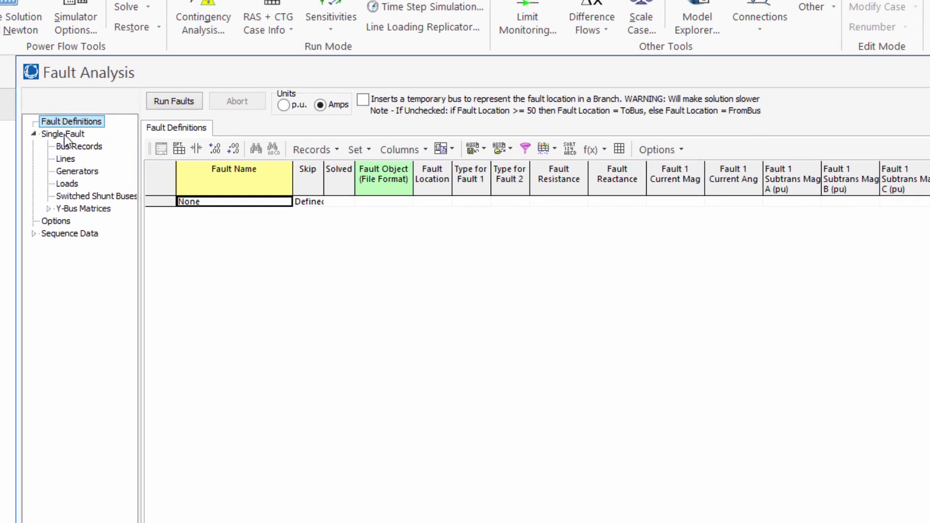
left_click(51, 208)
left_click(80, 223)
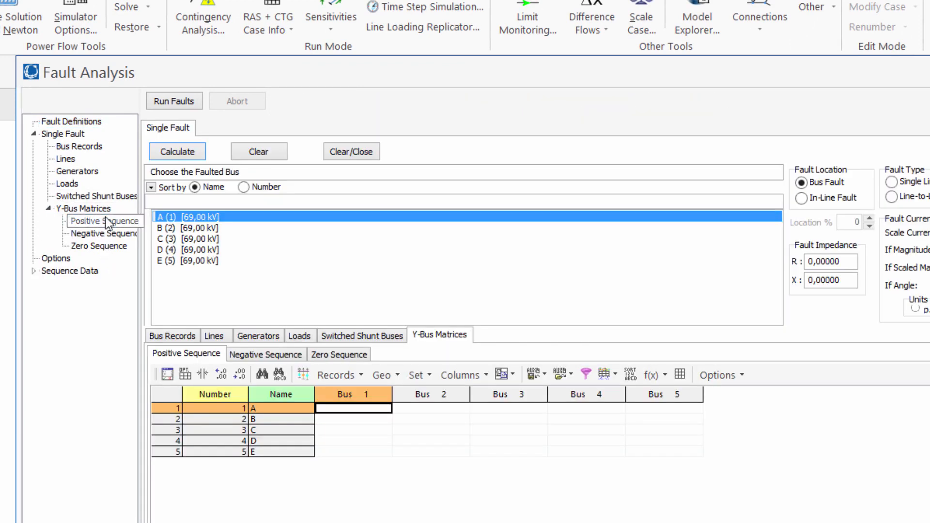
left_click(167, 152)
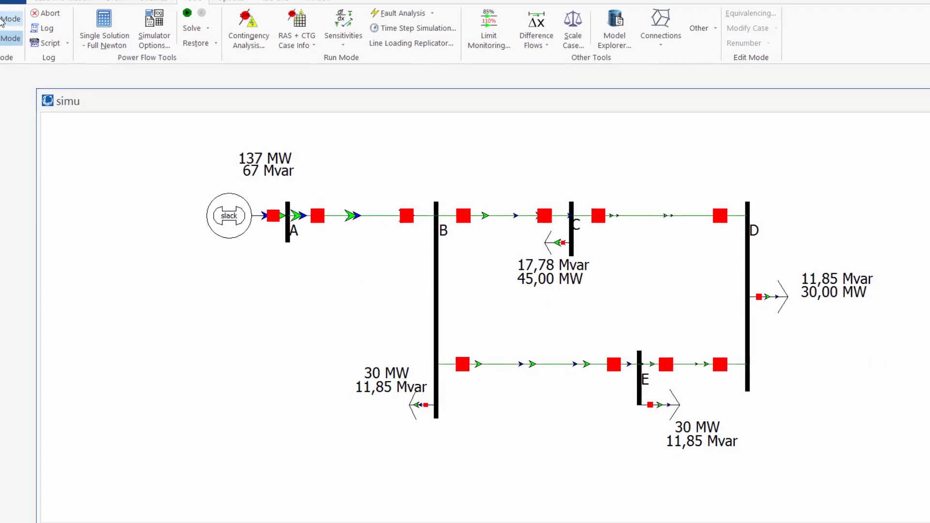
Check the per unit series resistance and reactance of line A–B, and close the branch options.
double_click(346, 222)
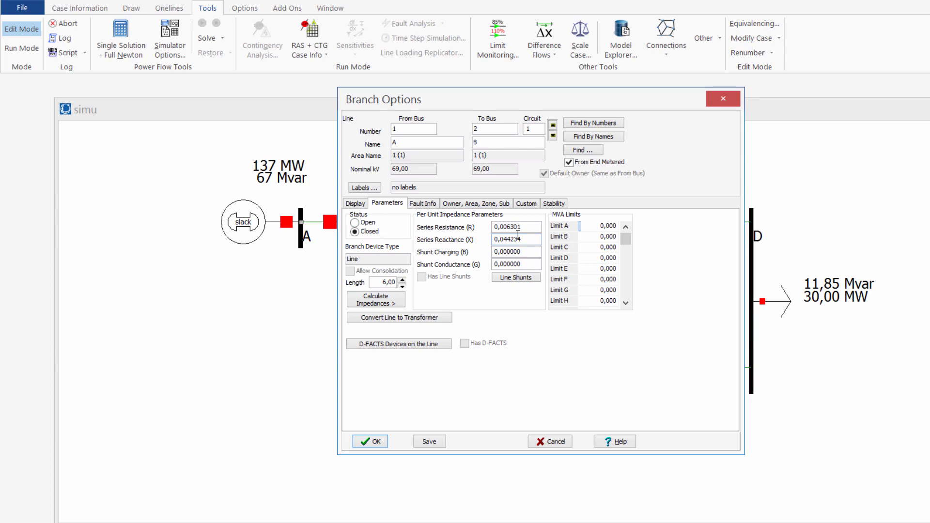
double_click(527, 227)
left_click_drag(529, 239, 493, 239)
left_click(713, 101)
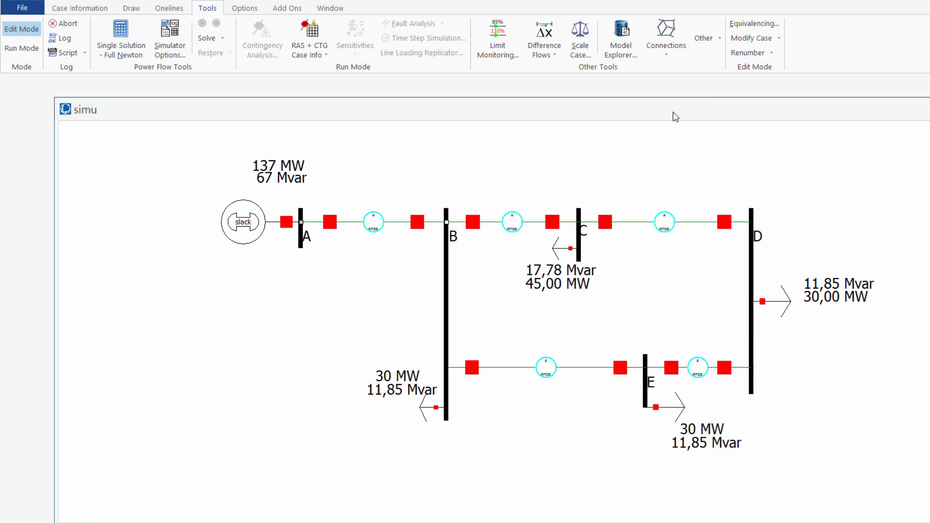
Check the positive internal sequence R and X in the slack generator's fault parameters, and close its options.
left_click(253, 223)
double_click(253, 222)
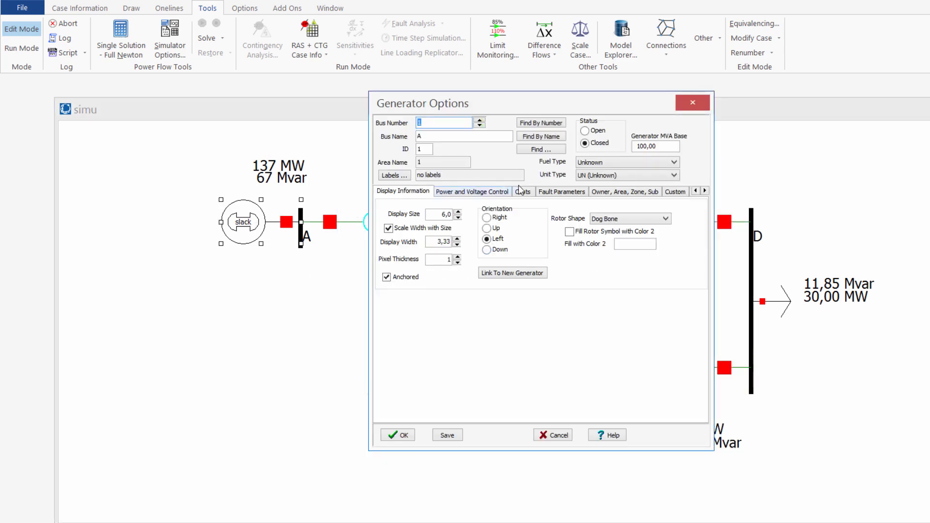
left_click(552, 192)
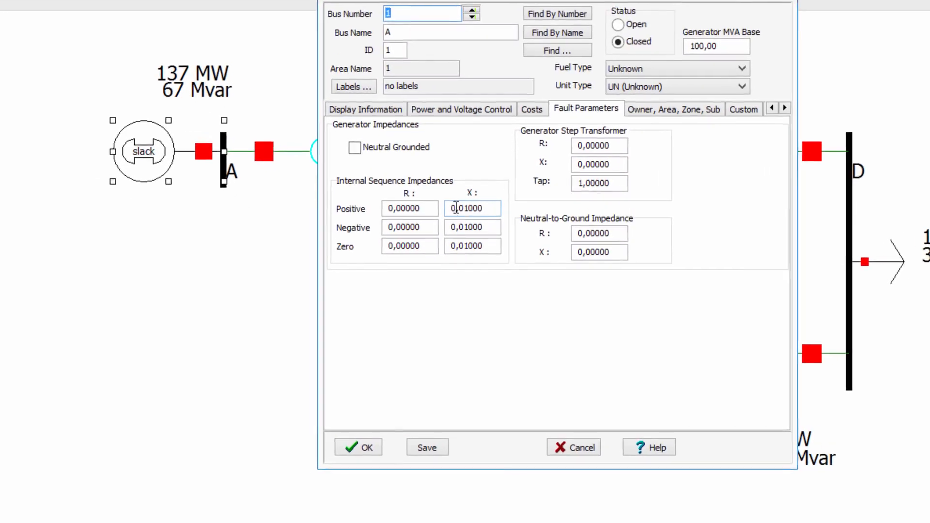
left_click_drag(420, 192, 335, 187)
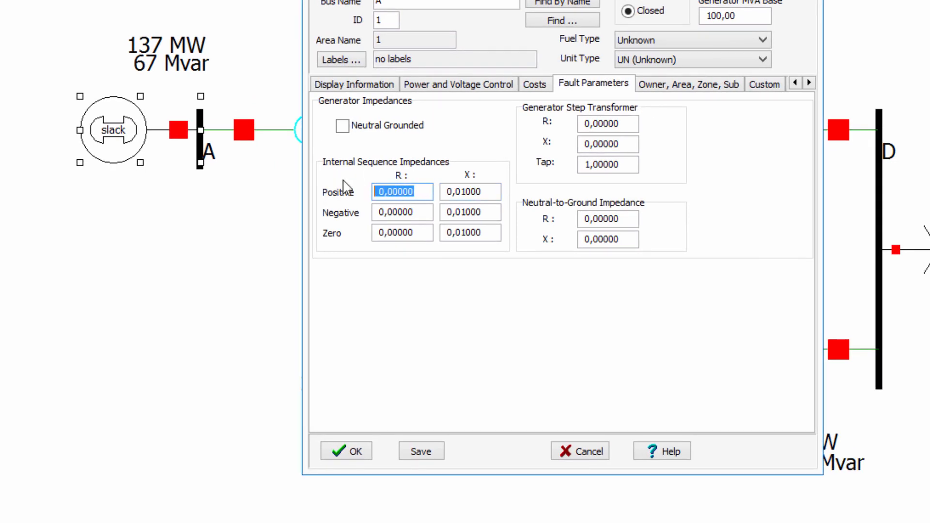
left_click_drag(497, 194, 363, 192)
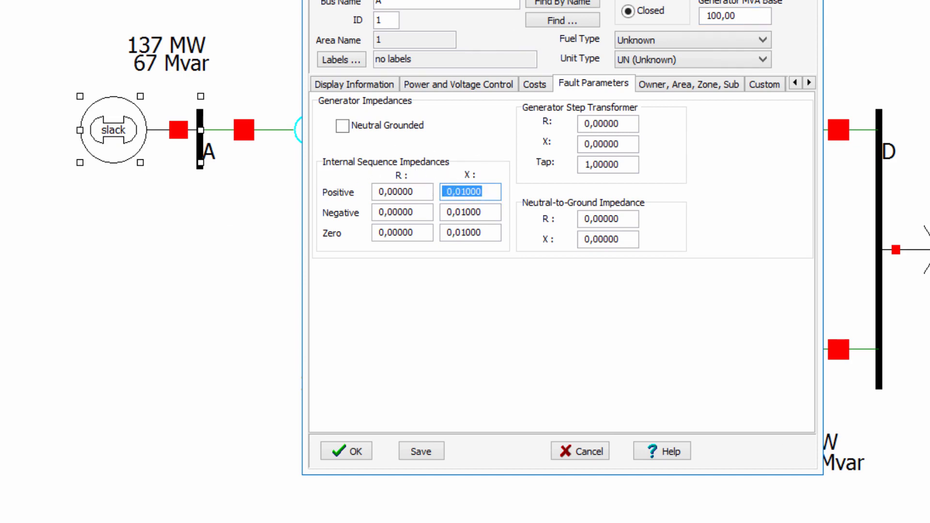
key("Return")
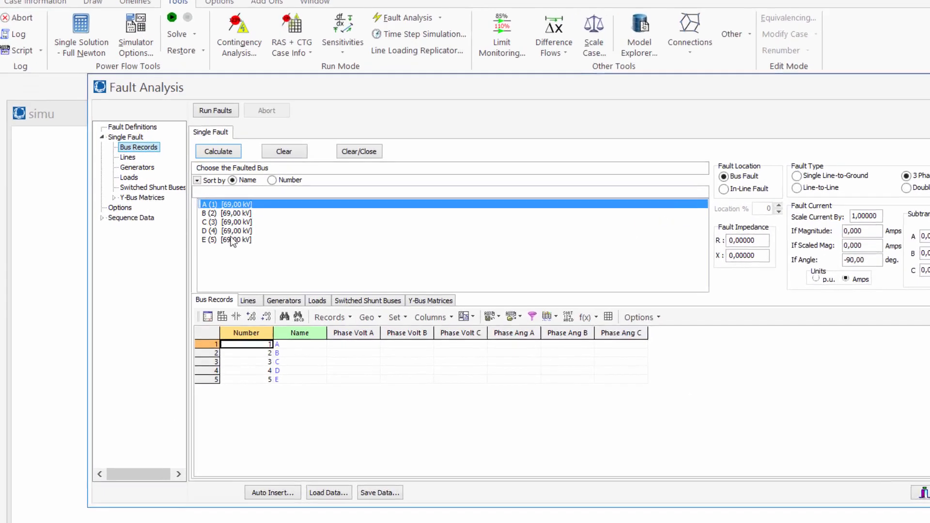
Choose bus E as the faulted bus for a single bus fault, and check the fault impedance R and X.
left_click(227, 223)
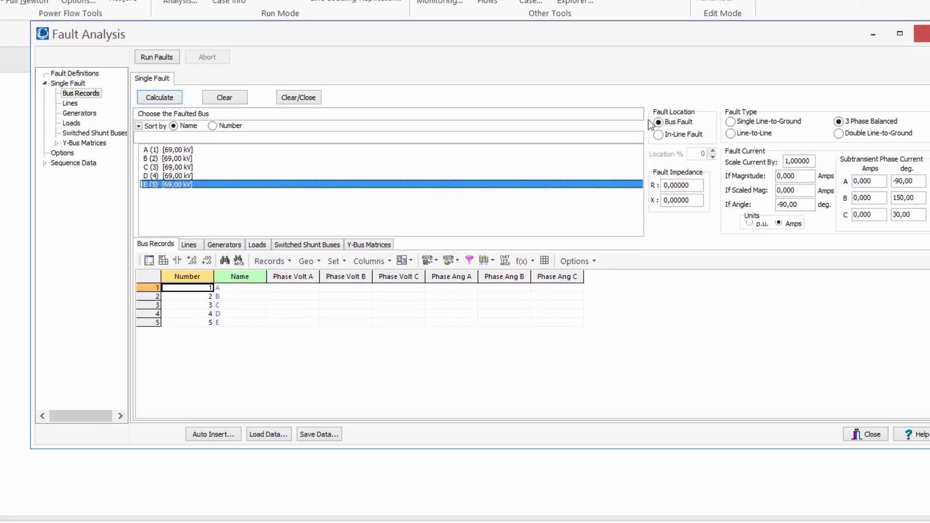
left_click_drag(691, 187, 651, 184)
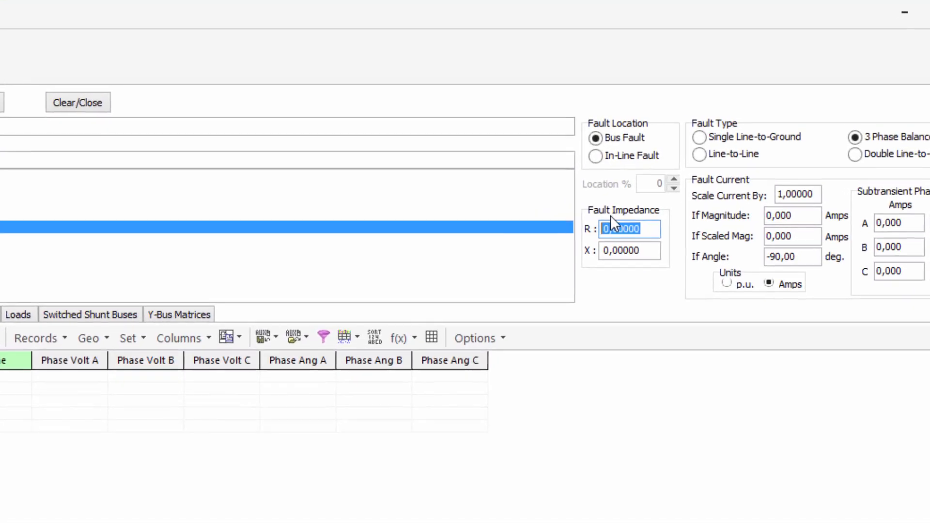
left_click_drag(641, 264, 568, 269)
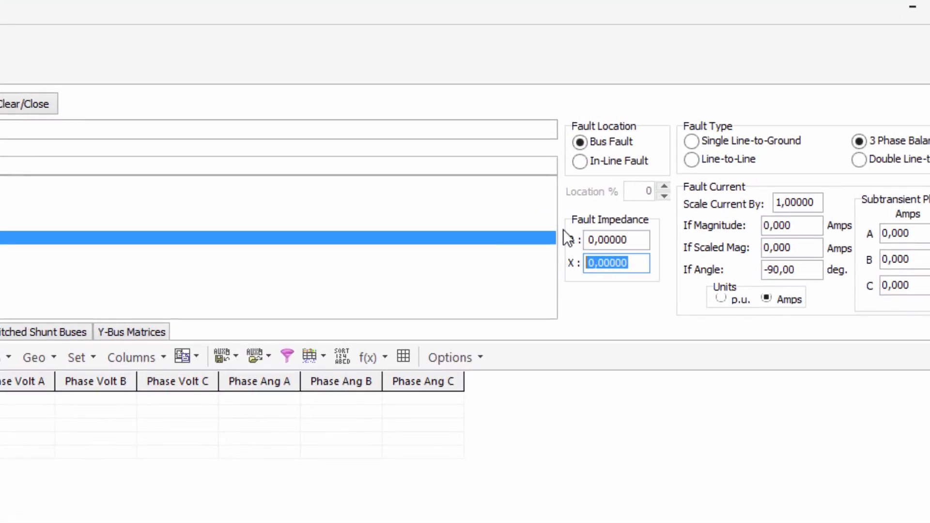
left_click_drag(622, 238, 577, 240)
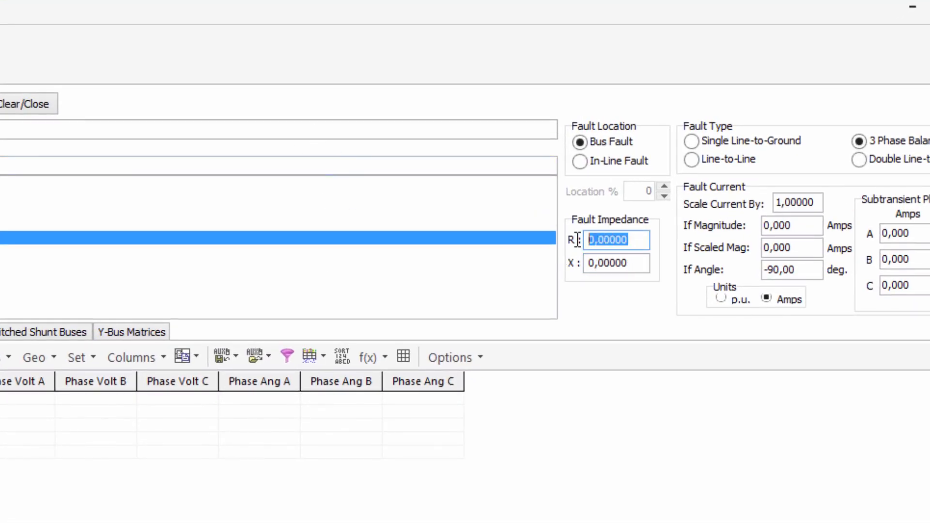
left_click_drag(631, 267, 569, 267)
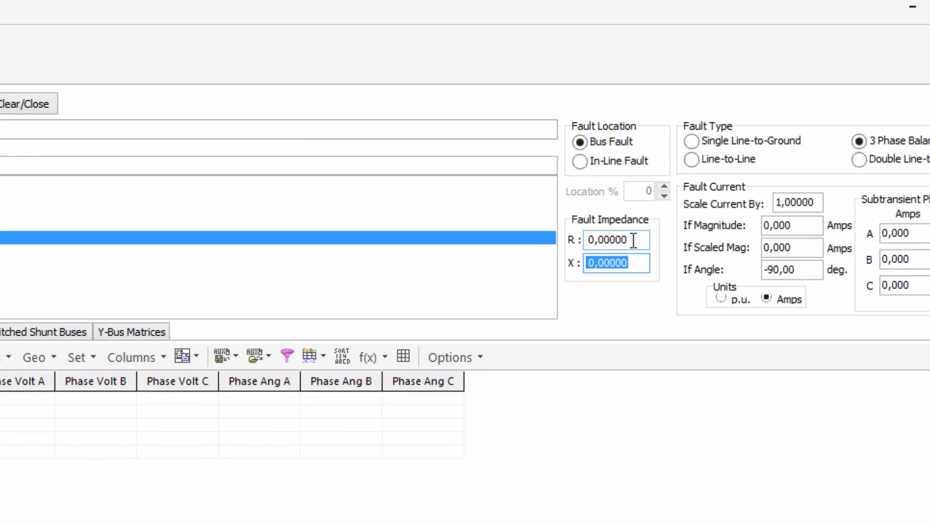
left_click_drag(633, 240, 589, 240)
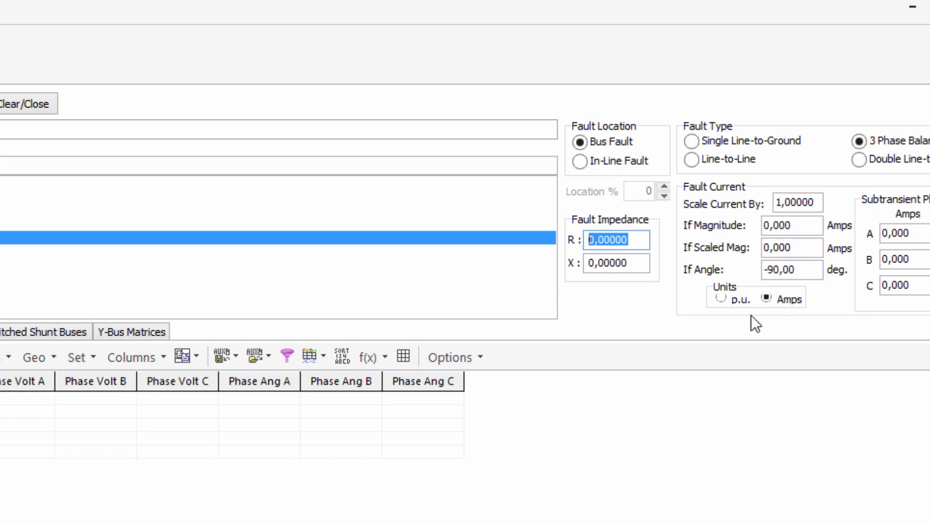
Set the fault current units to Amps and calculate the 3 phase balanced fault at bus E.
left_click(721, 298)
left_click(765, 298)
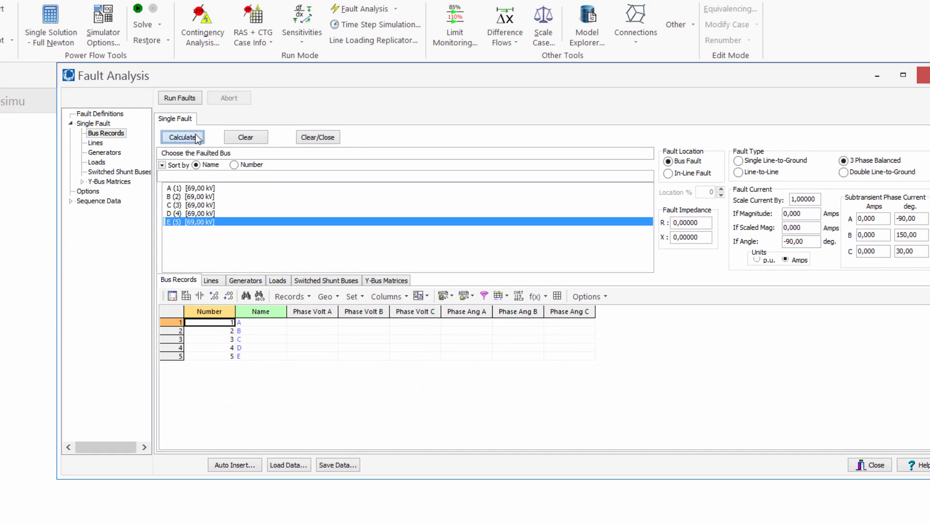
left_click(195, 137)
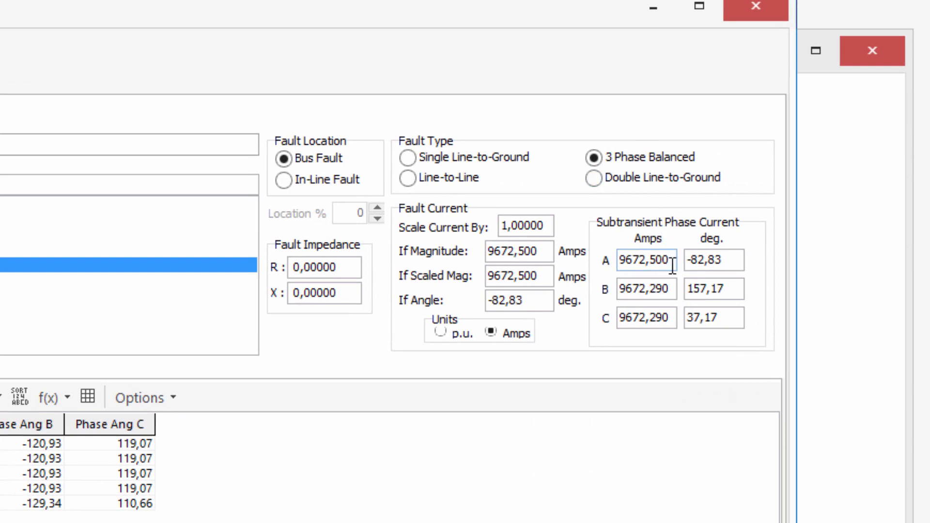
Examine the phase A subtransient current of the bus E fault and the phase currents in the line results.
left_click_drag(670, 266, 622, 259)
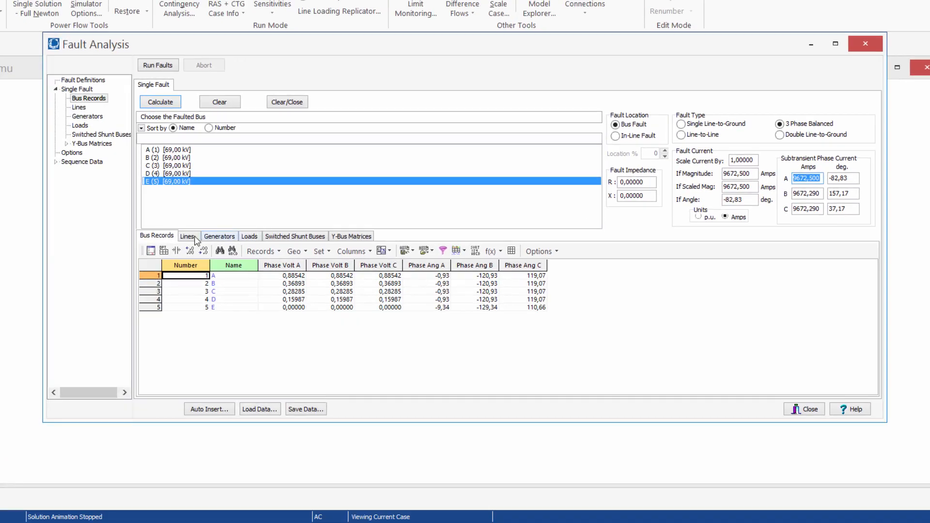
left_click(195, 238)
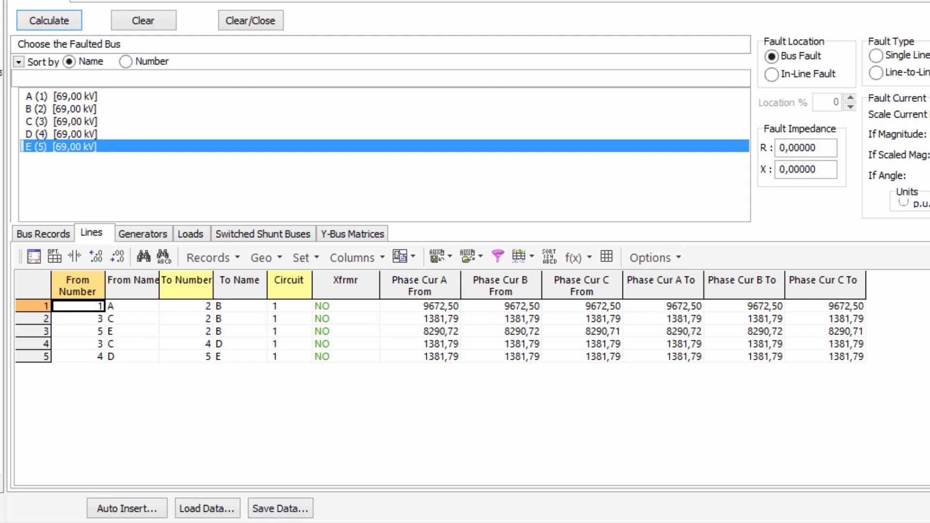
left_click(151, 516)
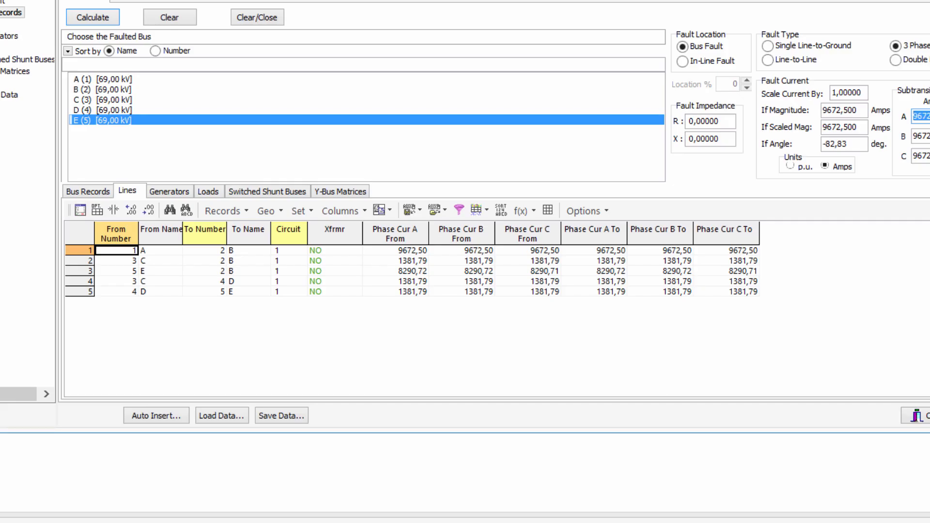
Compare the phase B subtransient current with the fault current magnitude and scaled magnitude.
left_click_drag(928, 136, 904, 136)
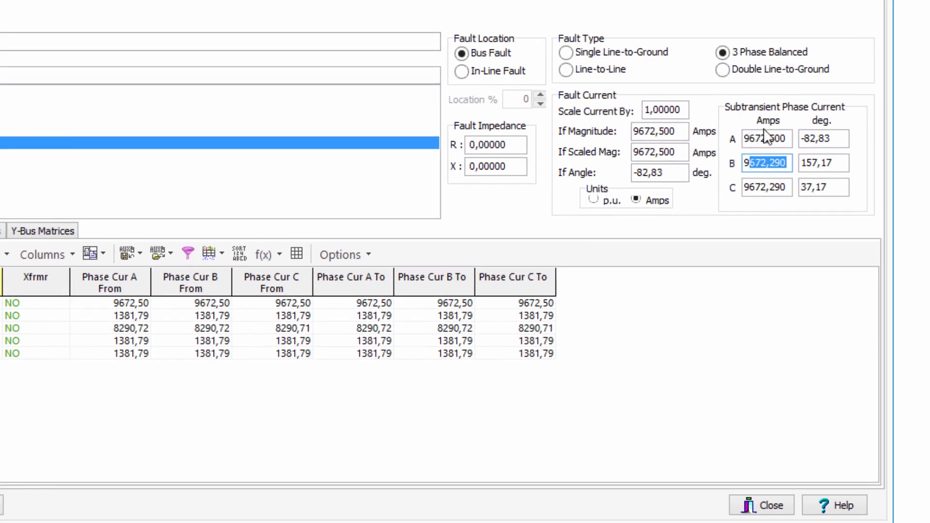
left_click(779, 165)
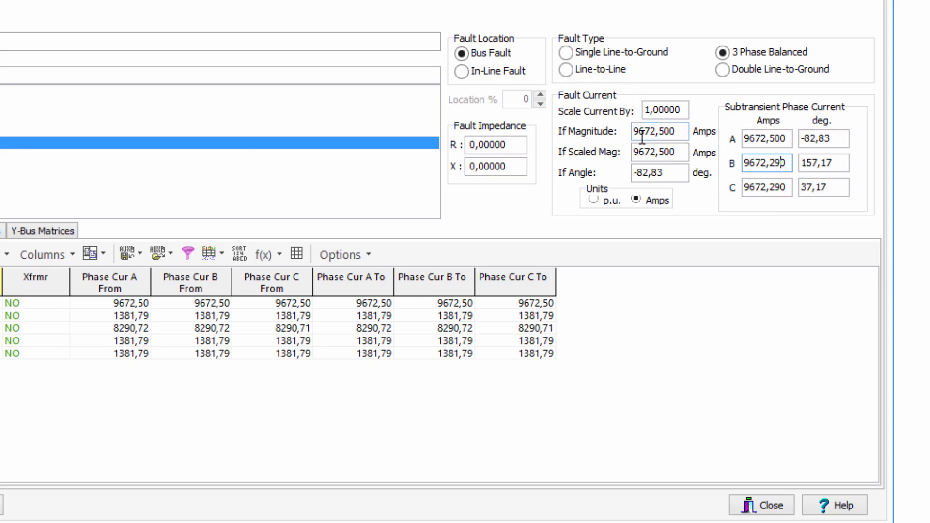
left_click(675, 152)
double_click(675, 151)
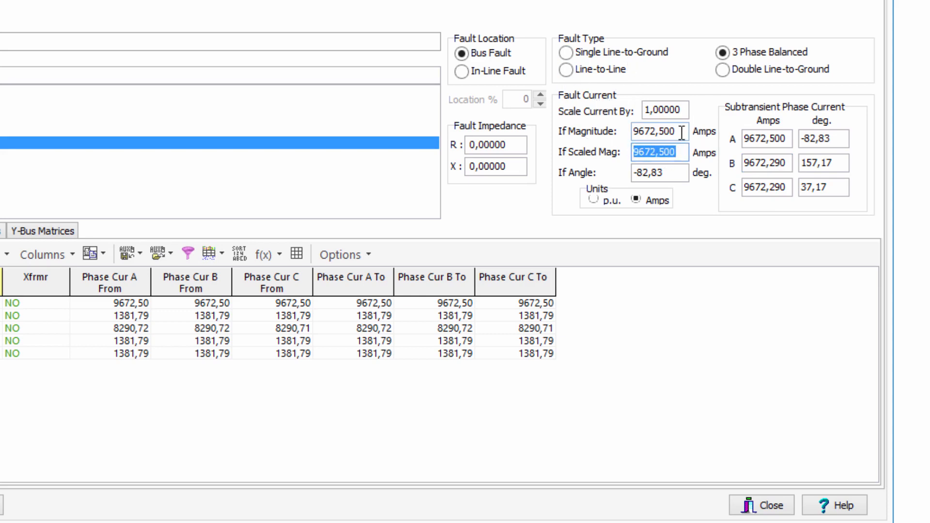
double_click(682, 132)
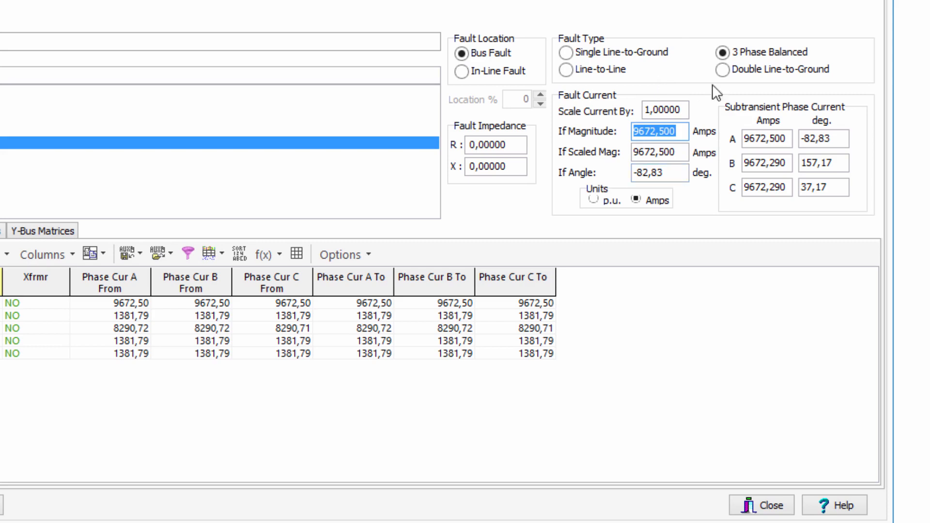
left_click(680, 155)
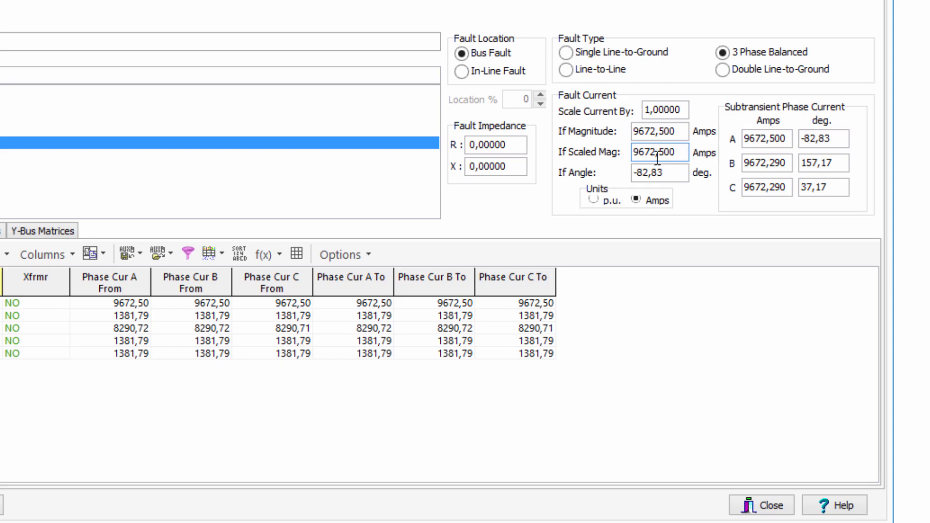
left_click_drag(678, 154, 641, 152)
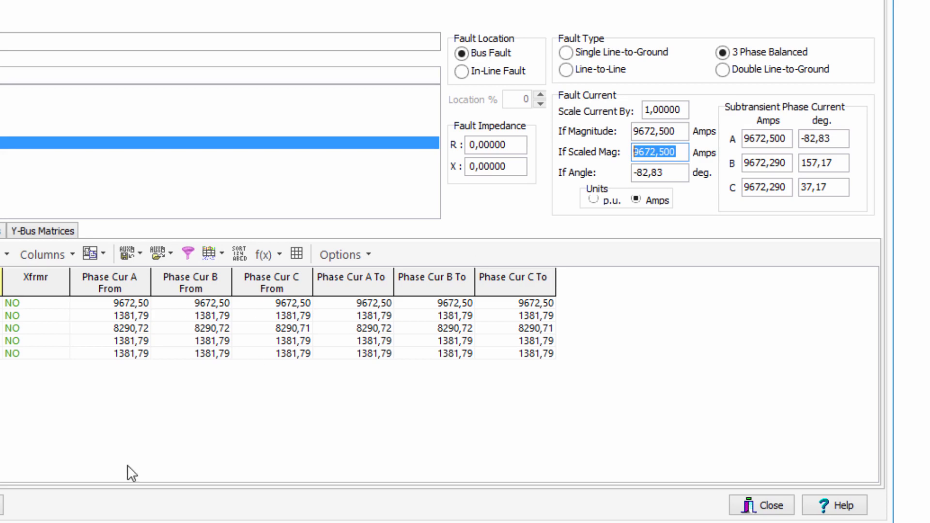
left_click(129, 489)
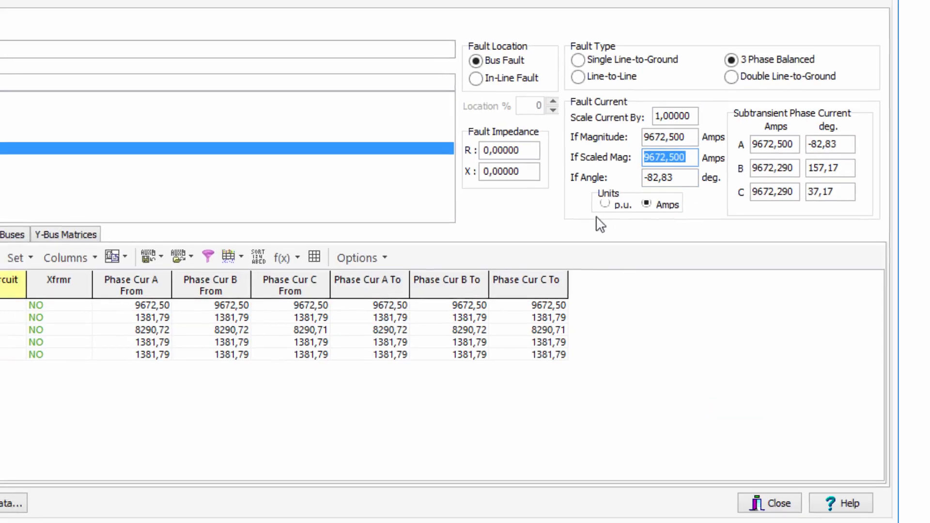
Calculate the 3 phase balanced fault at bus C, and recalculate it at bus E with the bus records shown.
left_click(198, 192)
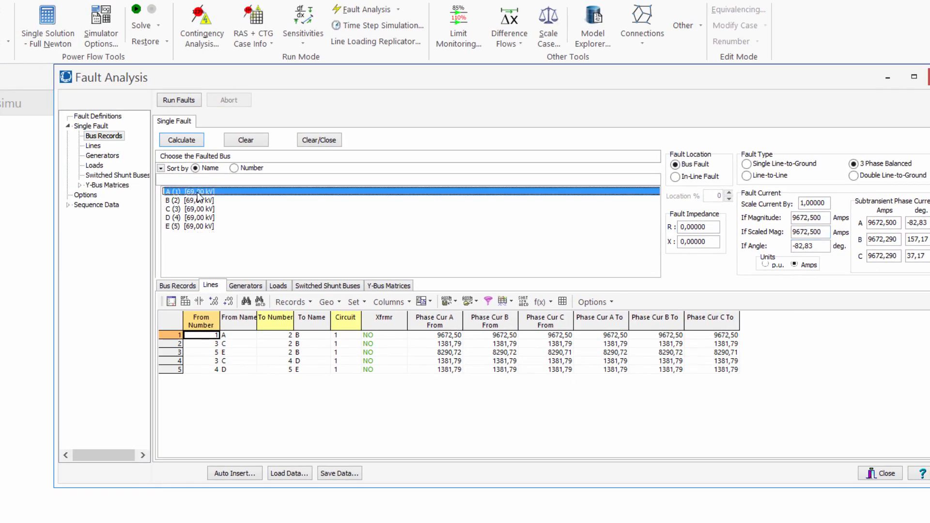
left_click(198, 200)
left_click(196, 209)
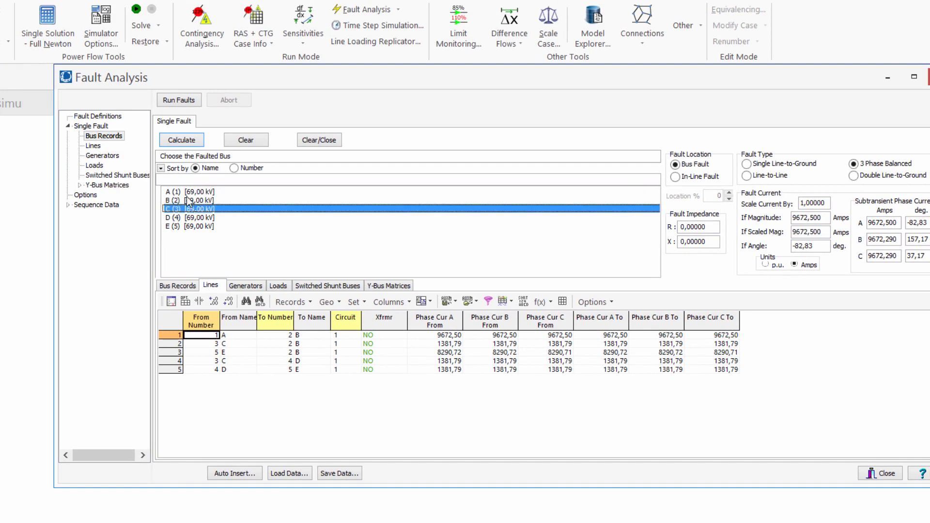
left_click(180, 142)
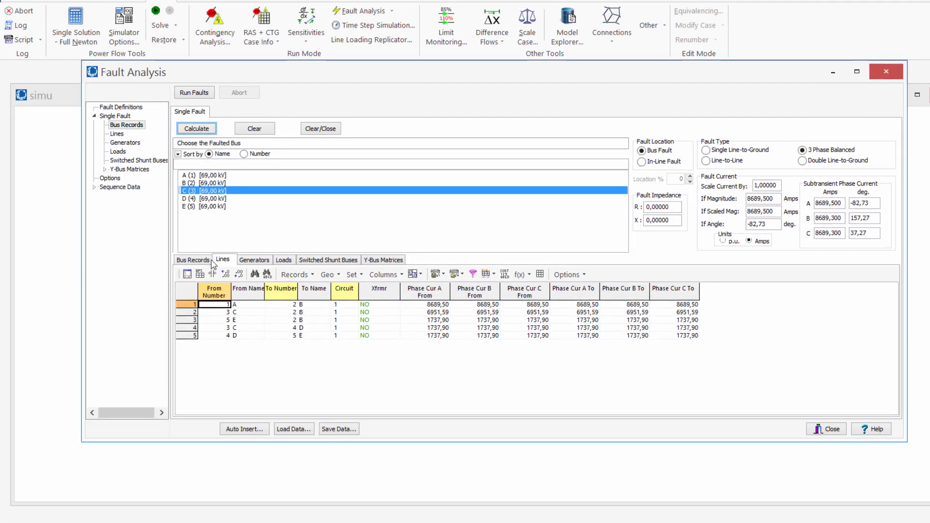
double_click(217, 206)
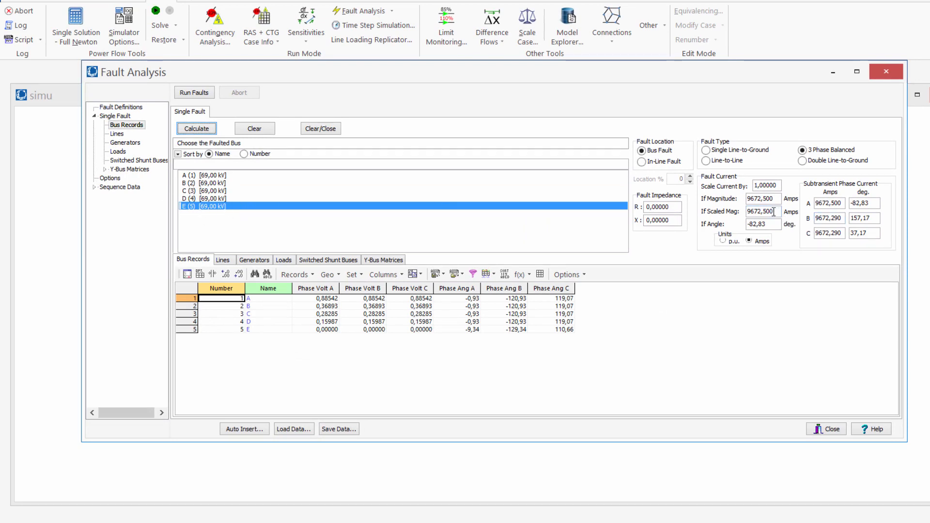
Set the pre-fault profile to Solved Power Flow, recalculate the 3 phase balanced fault at bus E and examine its subtransient phase currents.
left_click_drag(777, 212, 272, 213)
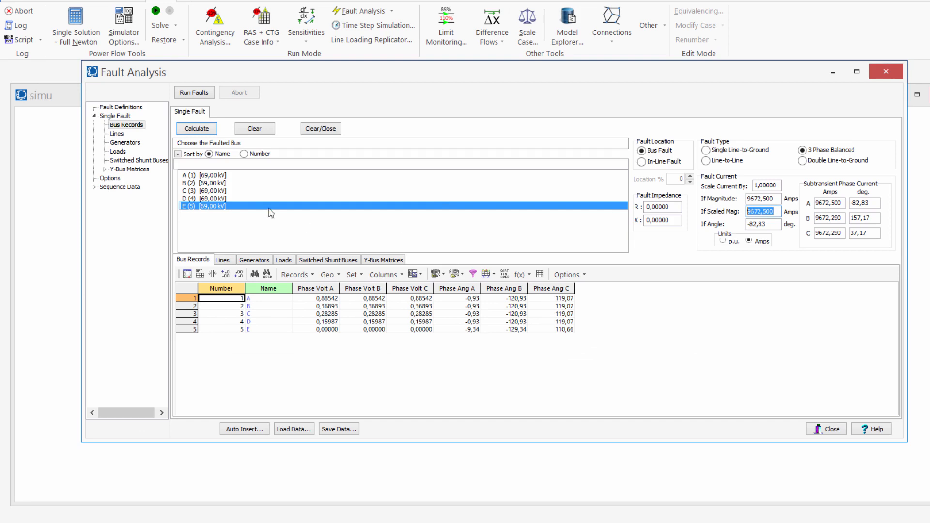
left_click(115, 178)
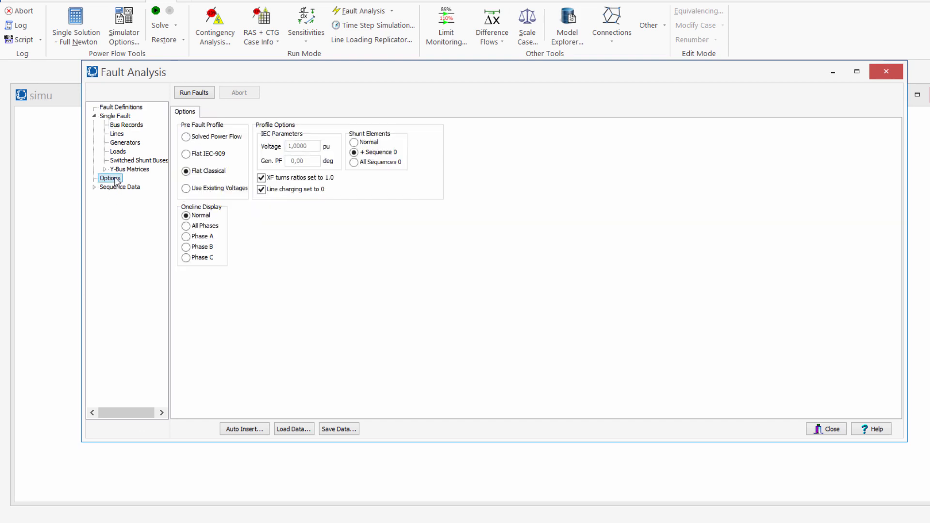
left_click(188, 138)
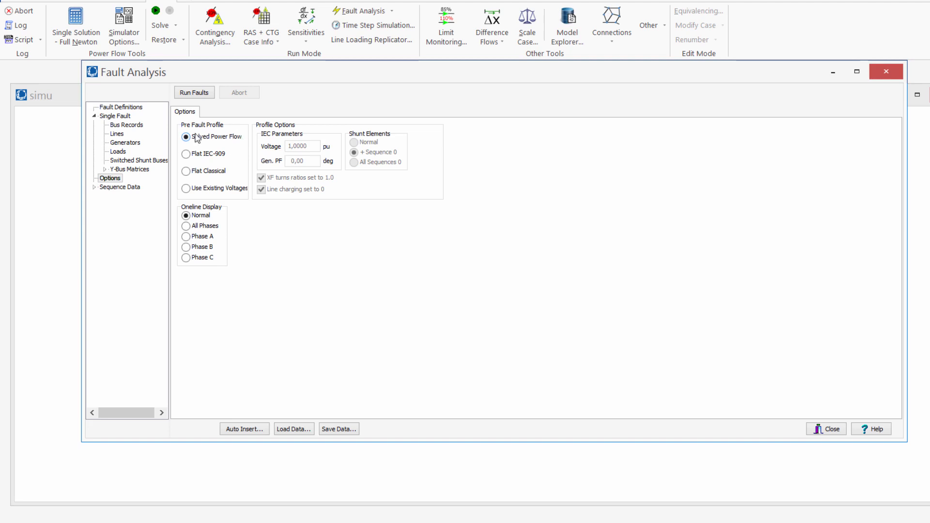
left_click(127, 125)
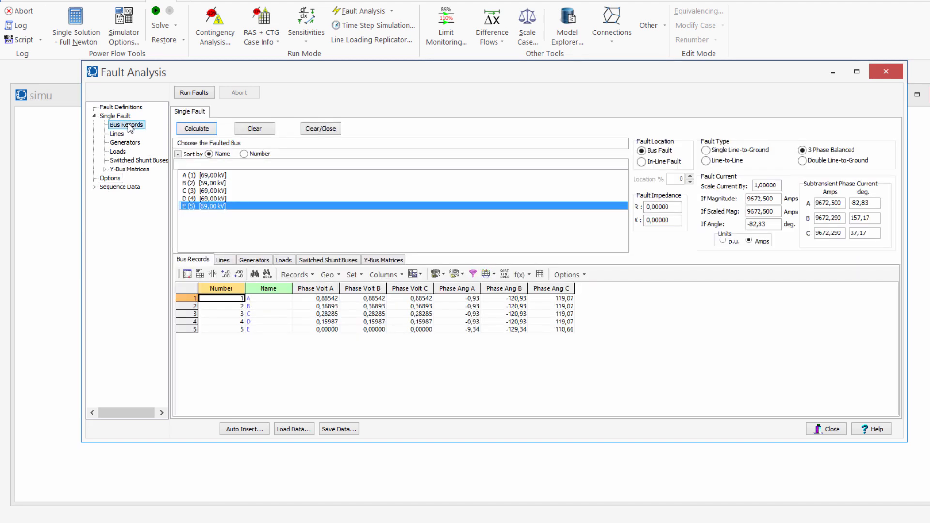
left_click(208, 130)
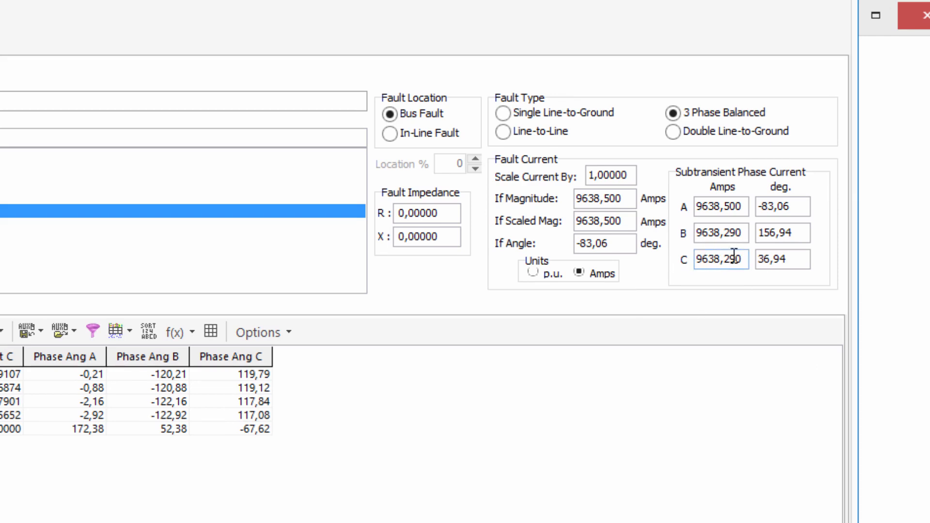
left_click_drag(741, 259, 694, 243)
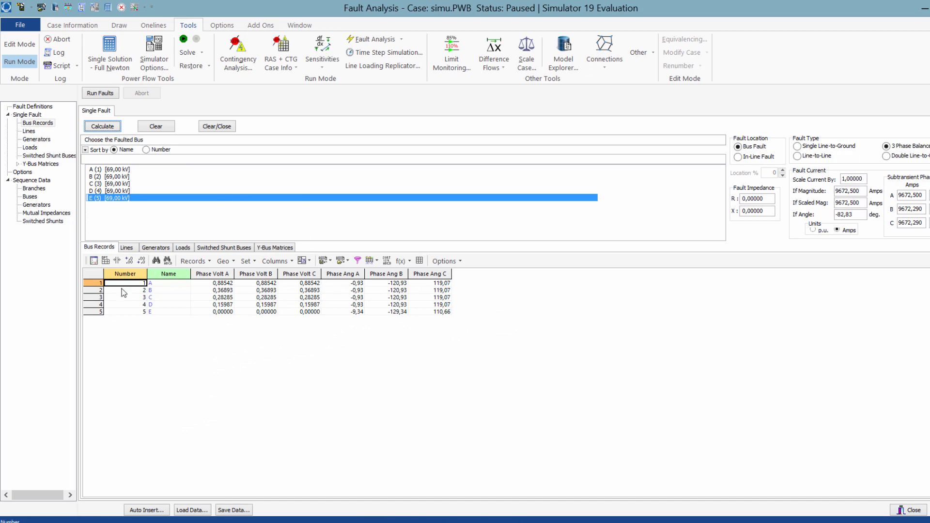
Check the line results of the bus E fault, then examine the phase A voltages in the bus records, including bus B.
left_click(125, 247)
left_click(107, 246)
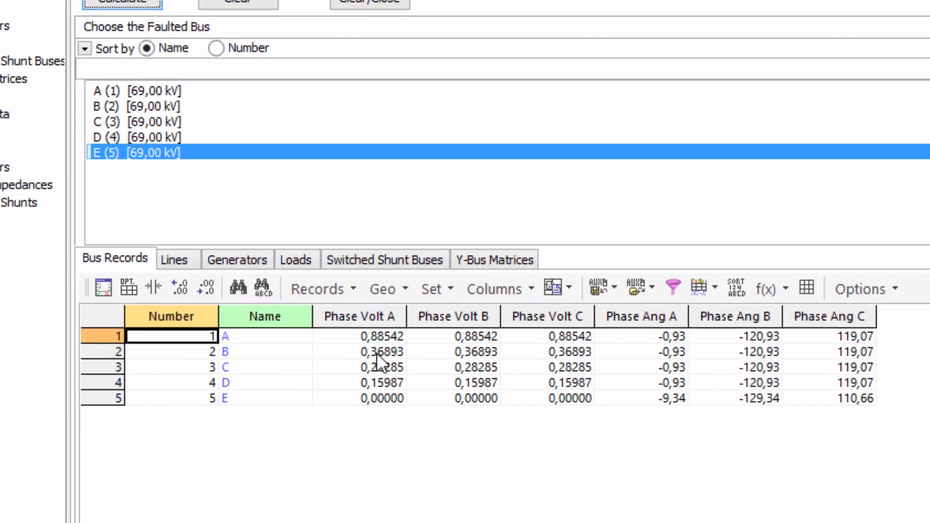
left_click(383, 352)
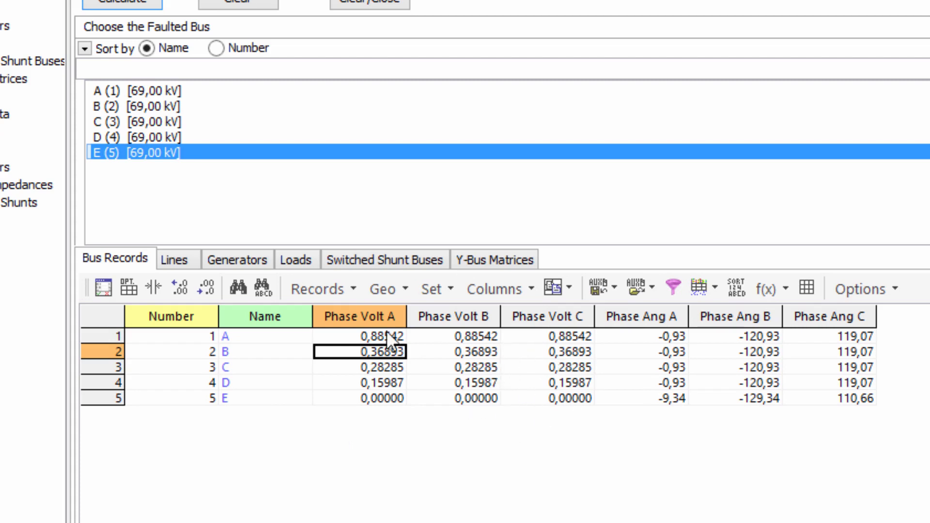
Review the phase currents of the lines, generators and loads for the bus E fault.
left_click(165, 258)
left_click(235, 257)
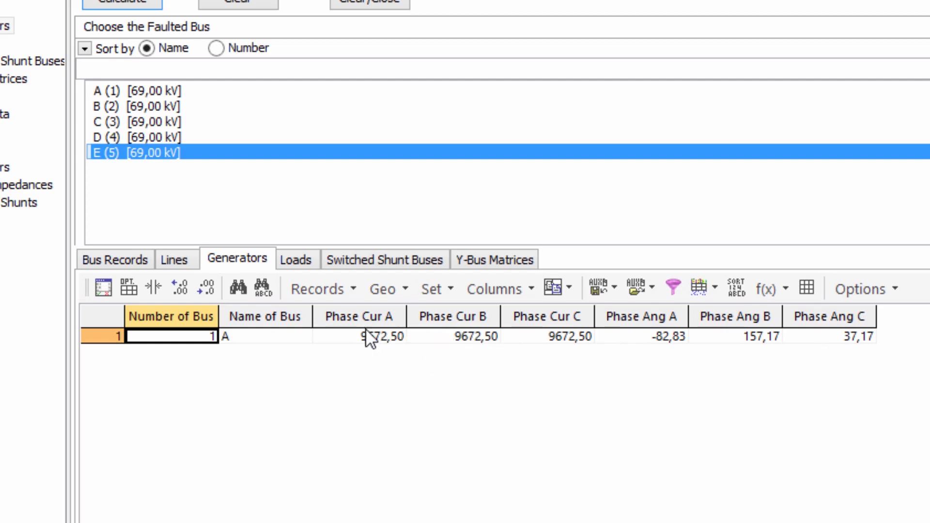
left_click(308, 262)
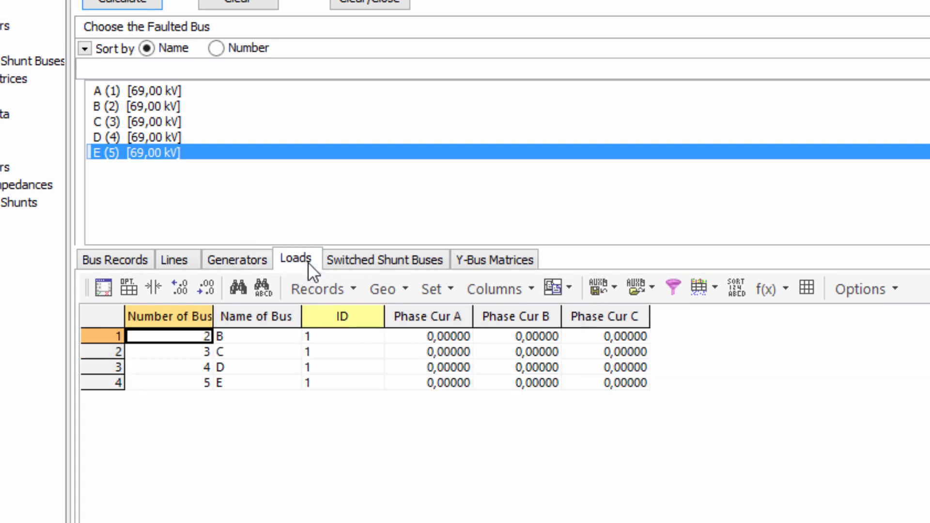